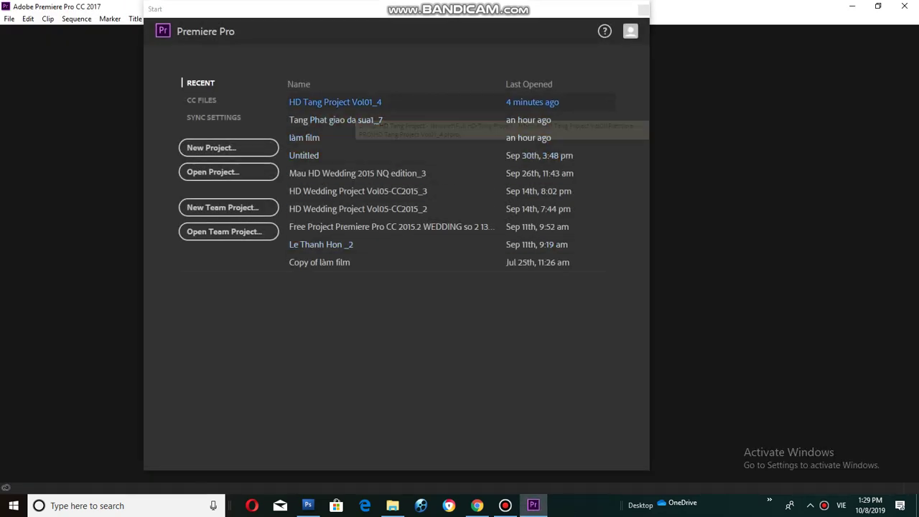
# Open the HD Tang Project Vol01_4 project without relinking the missing media, play the sequence from its start and enlarge the monitor area.
pyautogui.click(352, 104)
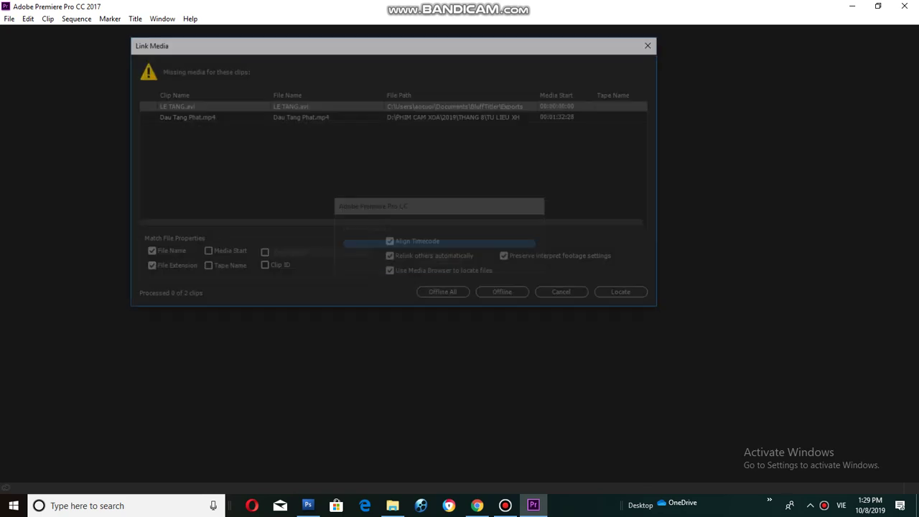
pyautogui.click(564, 294)
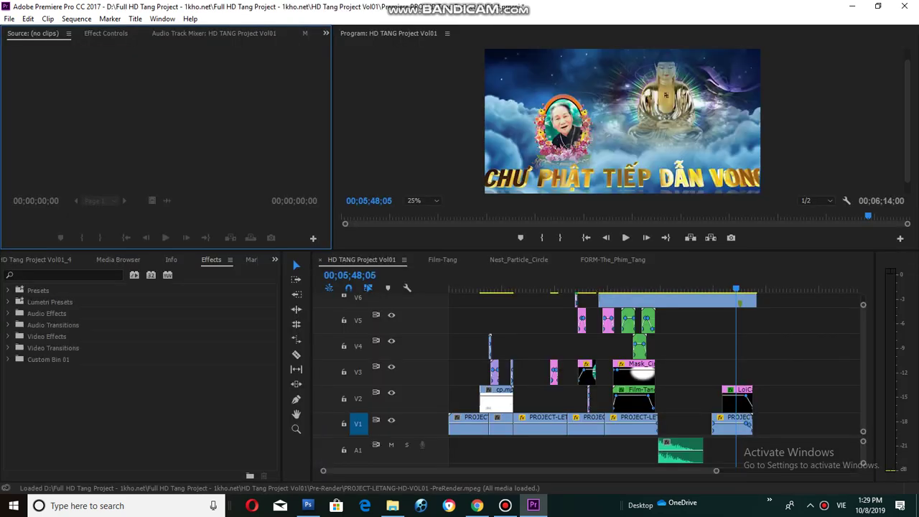
pyautogui.moveTo(735, 288); pyautogui.dragTo(449, 288)
pyautogui.press('space')
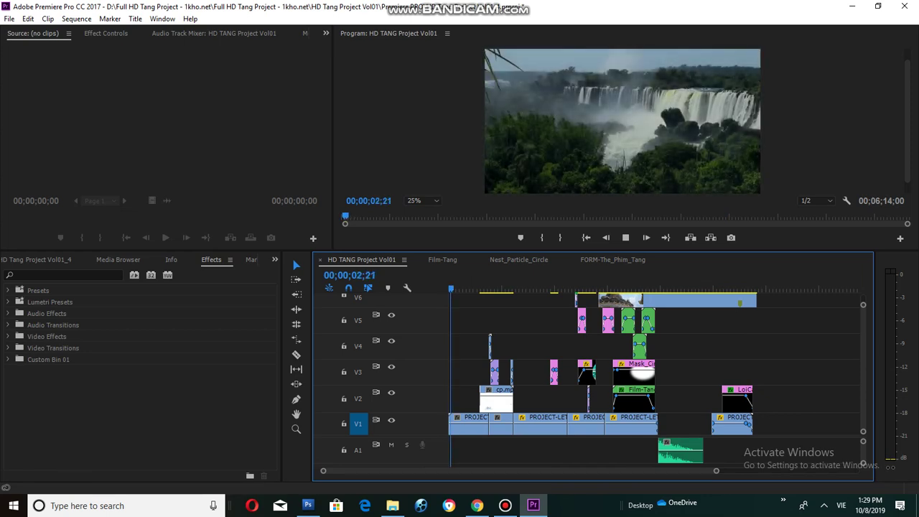
pyautogui.moveTo(616, 251); pyautogui.dragTo(616, 267)
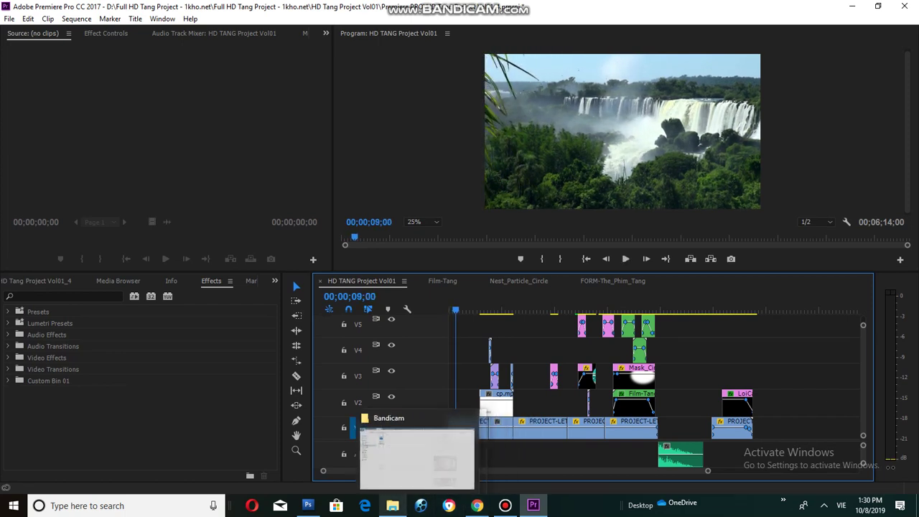
# In File Explorer, play the EDM Phiêu video from NHAC KO BAN QUÊN inside PHẦN MỀM LÀM FILM on drive E, then exit its full-screen view.
pyautogui.click(393, 505)
pyautogui.click(44, 237)
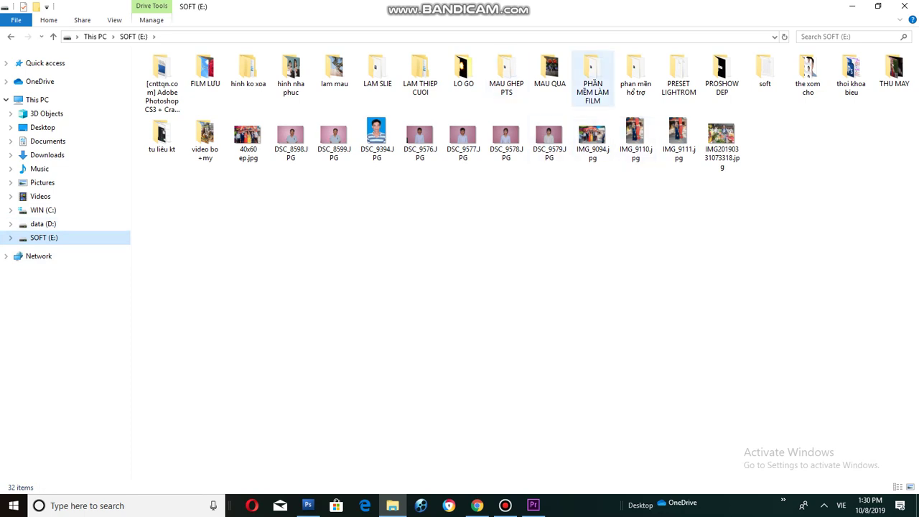
pyautogui.doubleClick(592, 72)
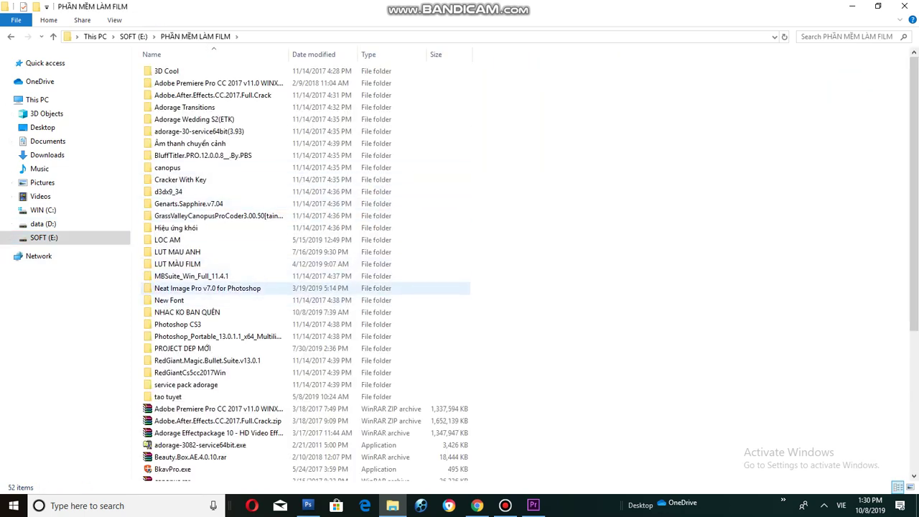
pyautogui.doubleClick(187, 312)
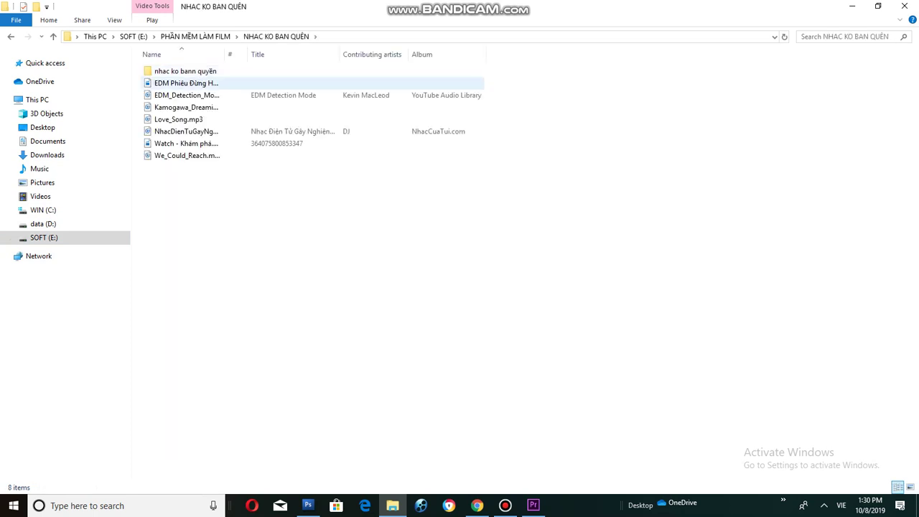
pyautogui.doubleClick(186, 83)
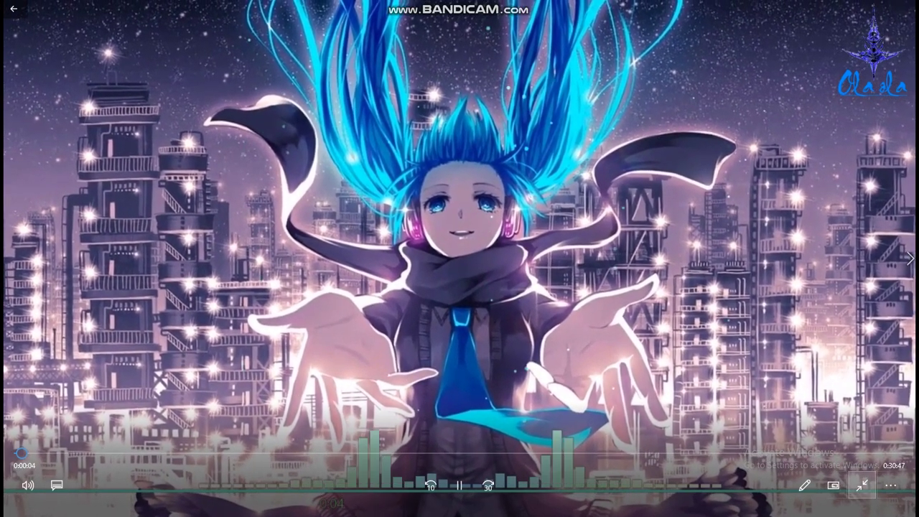
pyautogui.click(861, 485)
pyautogui.click(392, 505)
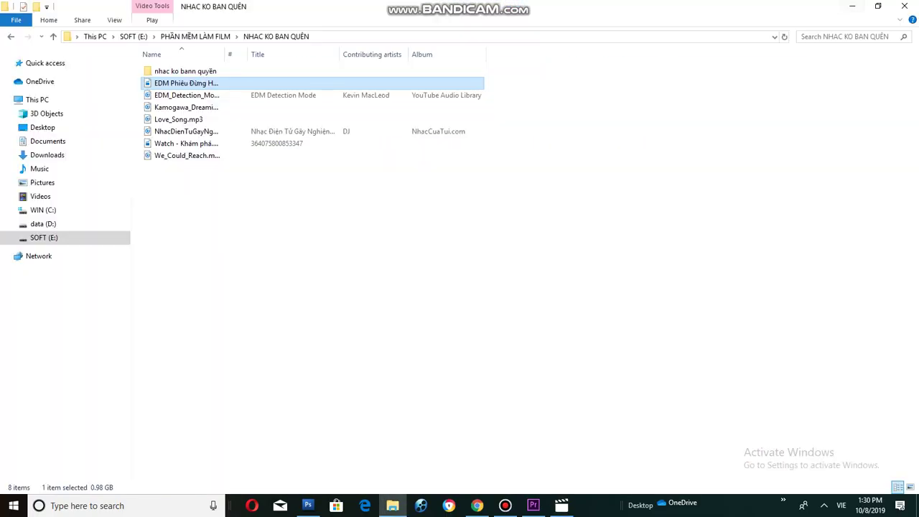
# Switch to Premiere Pro, play the opening title section and open the cp.mp4 clip from track V2 in the source monitor.
pyautogui.click(534, 506)
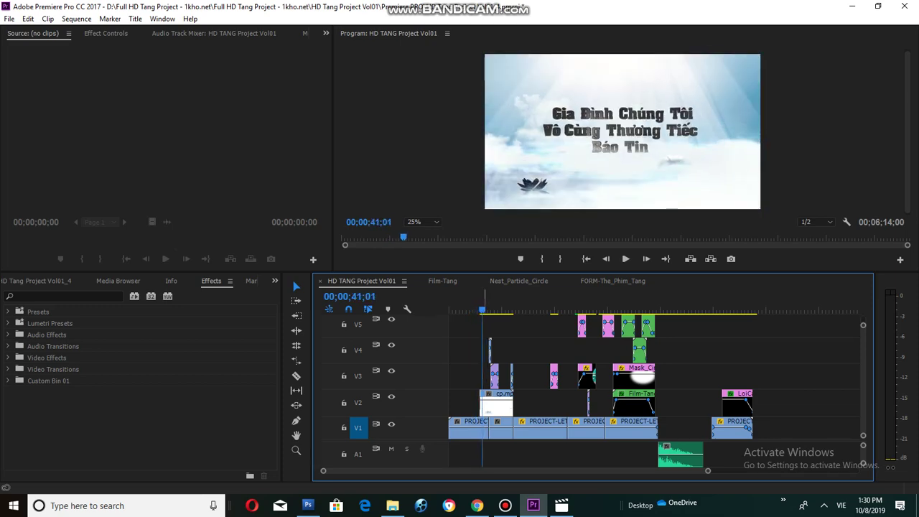
pyautogui.press('space')
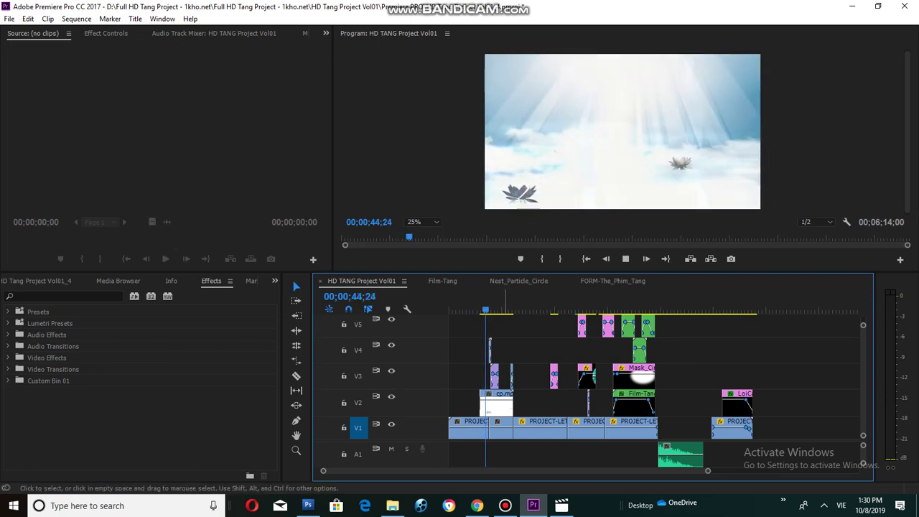
pyautogui.doubleClick(495, 404)
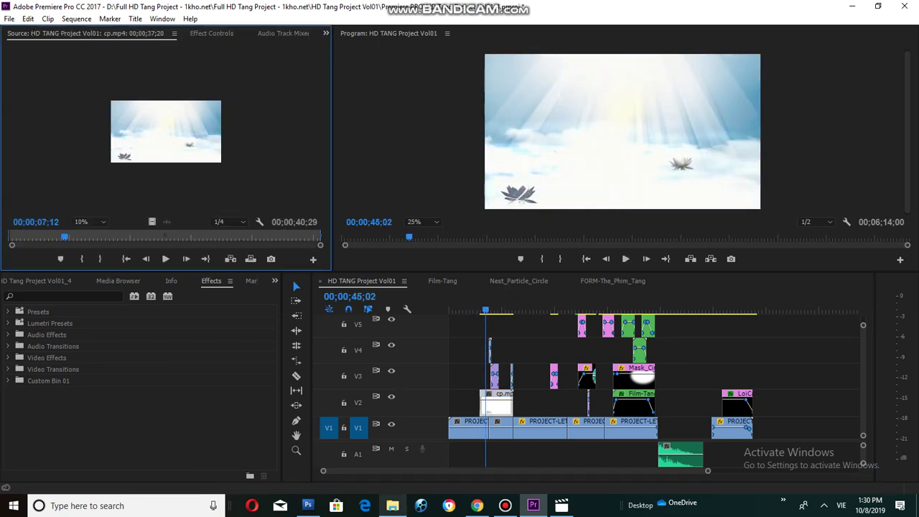
# From File Explorer, open BT_letang_phatgiao.bt in the nested Free Project BluffTitler Le tang PHAT GIAO 2822019 folder under QUAN TRONG on drive D.
pyautogui.click(393, 505)
pyautogui.doubleClick(43, 224)
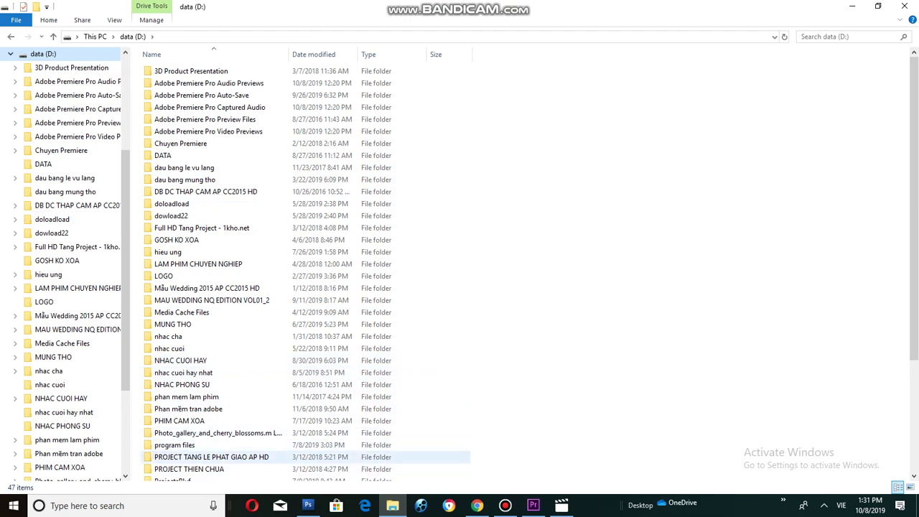
pyautogui.click(179, 421)
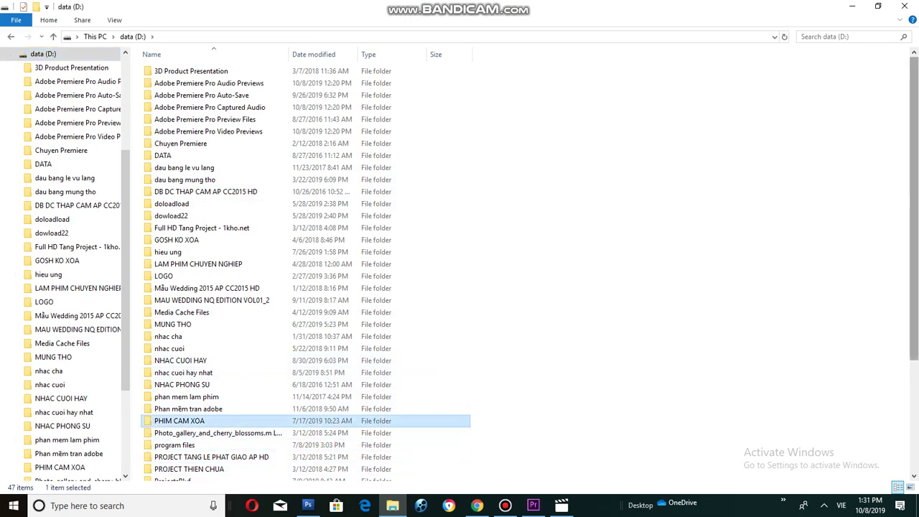
pyautogui.scroll(-2, 287, 432)
pyautogui.doubleClick(176, 432)
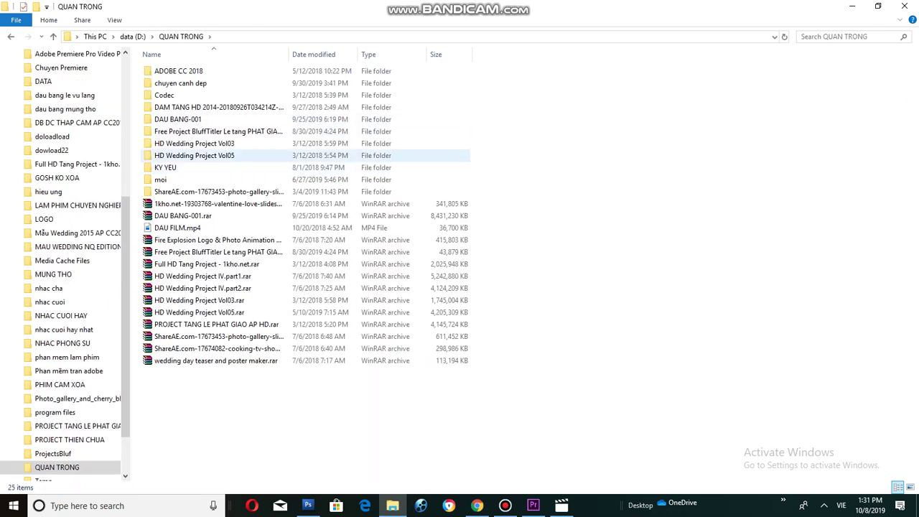
pyautogui.click(208, 131)
pyautogui.doubleClick(208, 131)
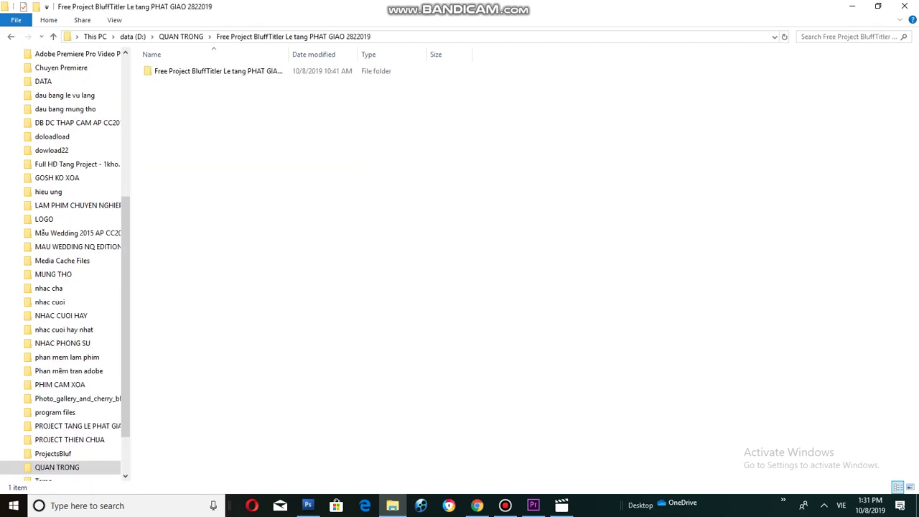
pyautogui.doubleClick(209, 71)
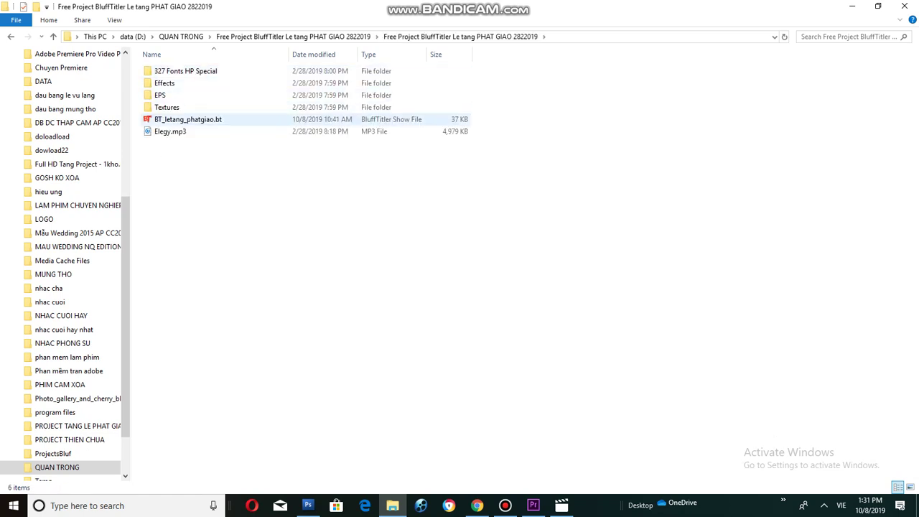
pyautogui.doubleClick(193, 120)
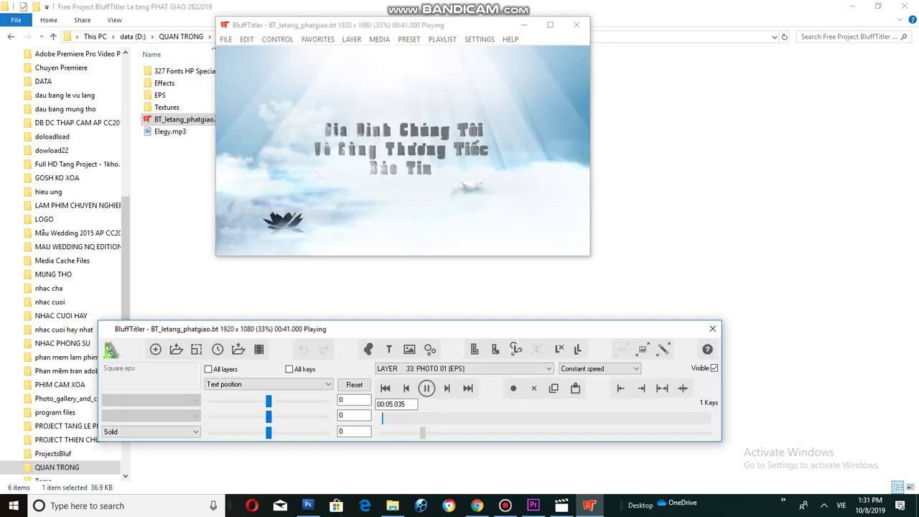
# Pause the title show, move to 00:27.765 and assign Untitled-1++++.jpg as Texture 1 of the PHOTO 01 layer.
pyautogui.click(426, 389)
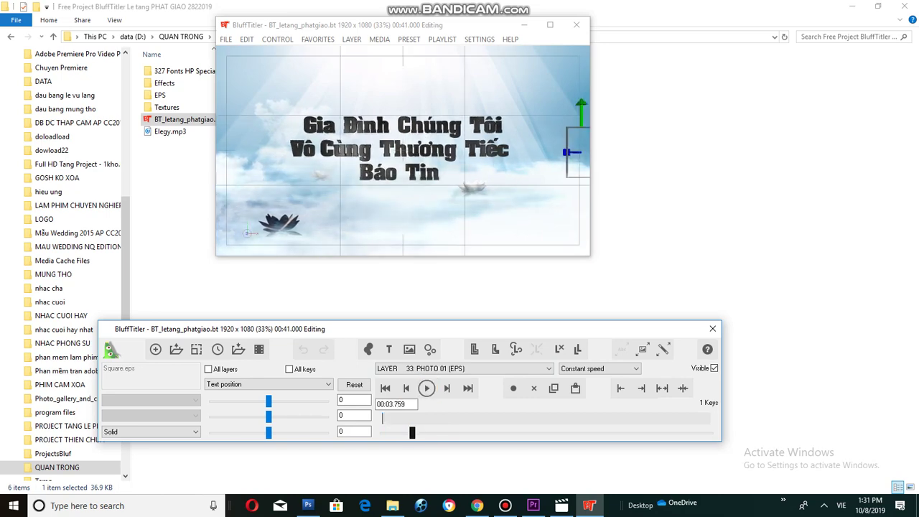
pyautogui.moveTo(412, 433); pyautogui.dragTo(603, 432)
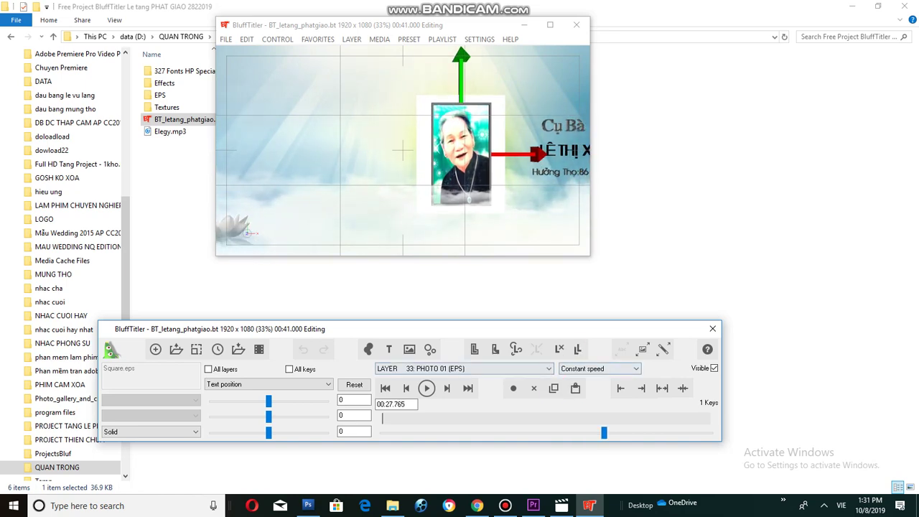
pyautogui.click(431, 368)
pyautogui.click(440, 268)
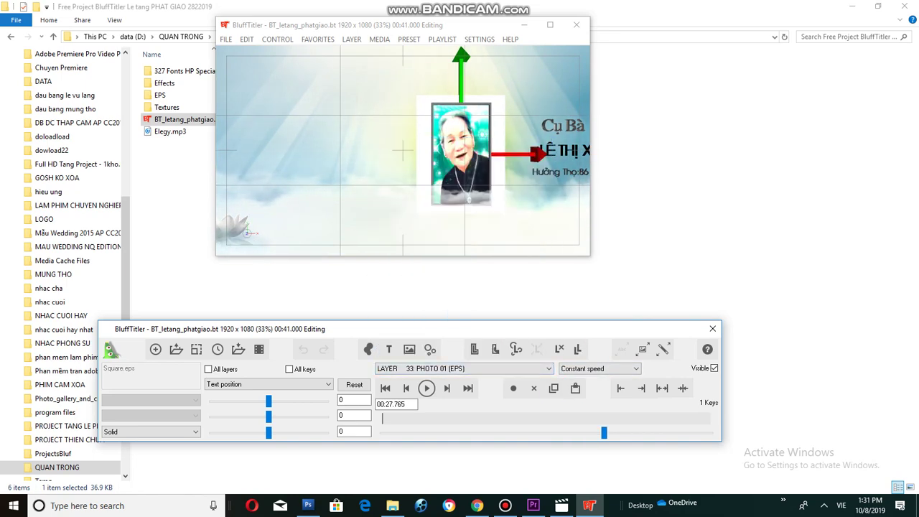
pyautogui.click(642, 350)
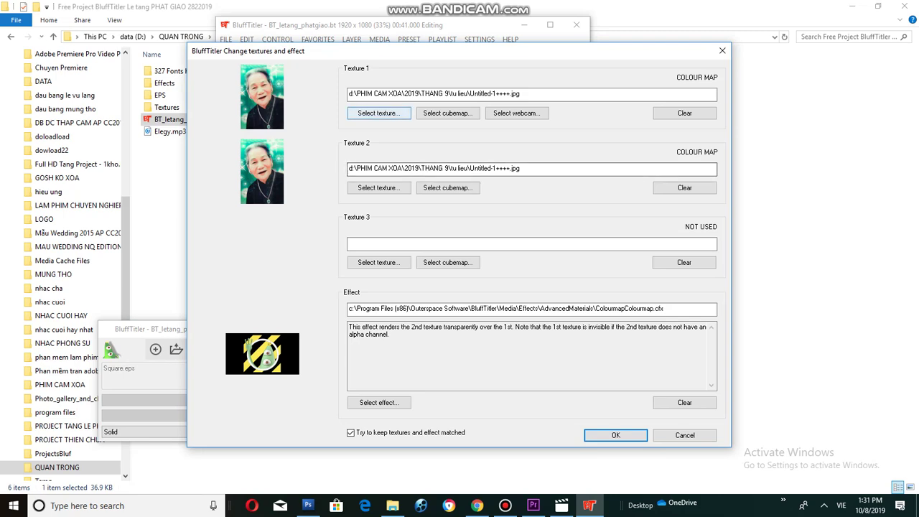
pyautogui.click(379, 114)
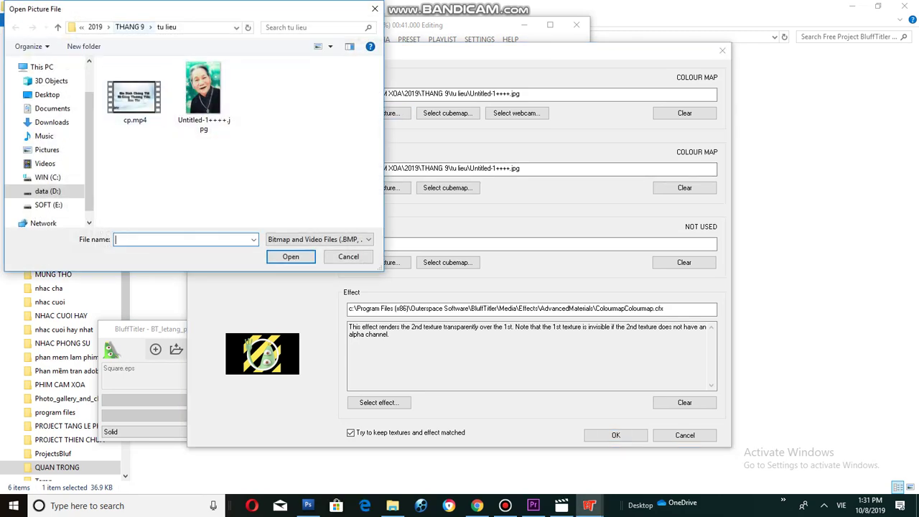
pyautogui.click(204, 96)
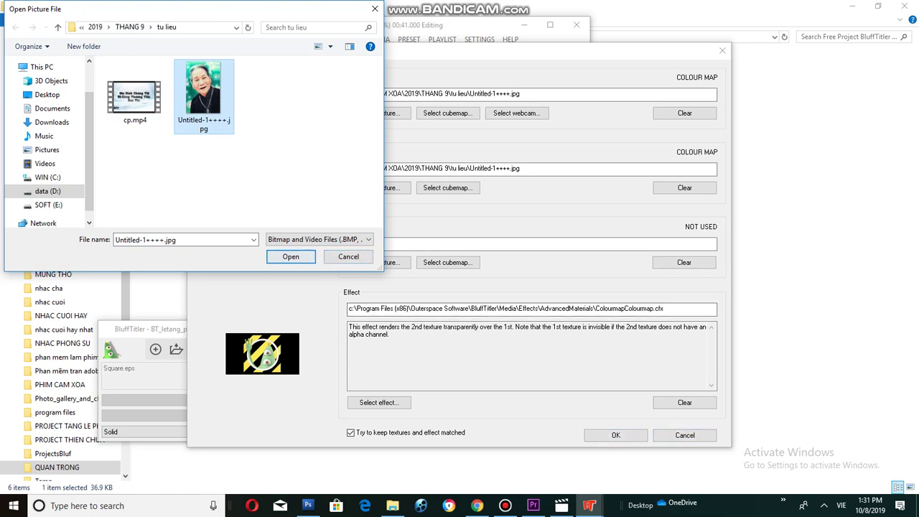
pyautogui.press('Return')
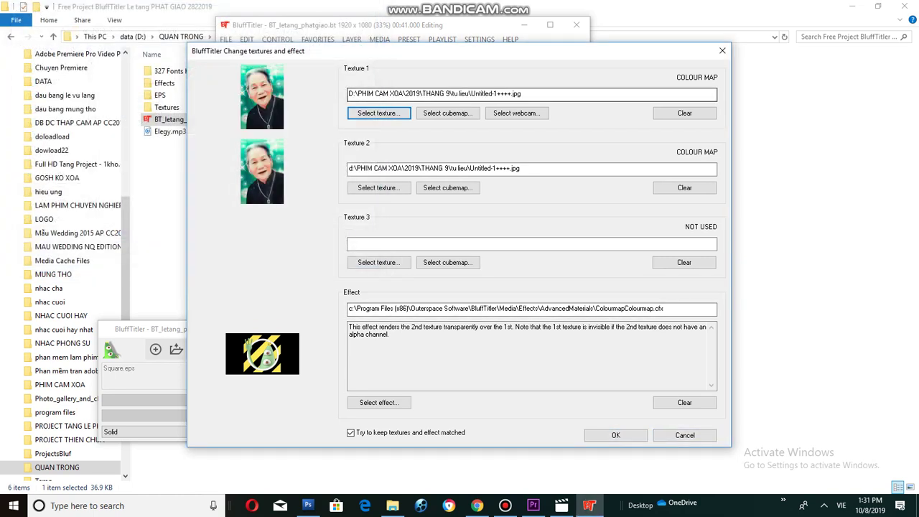
pyautogui.press('Return')
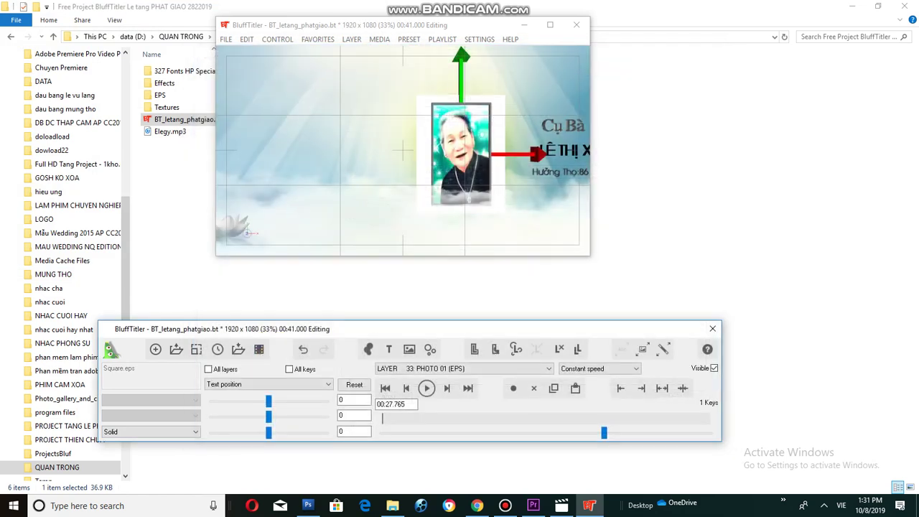
# Start a video export as uncompressed AVI with transparency at NTSC (29.97) and cancel it at the file-saving stage.
pyautogui.click(259, 349)
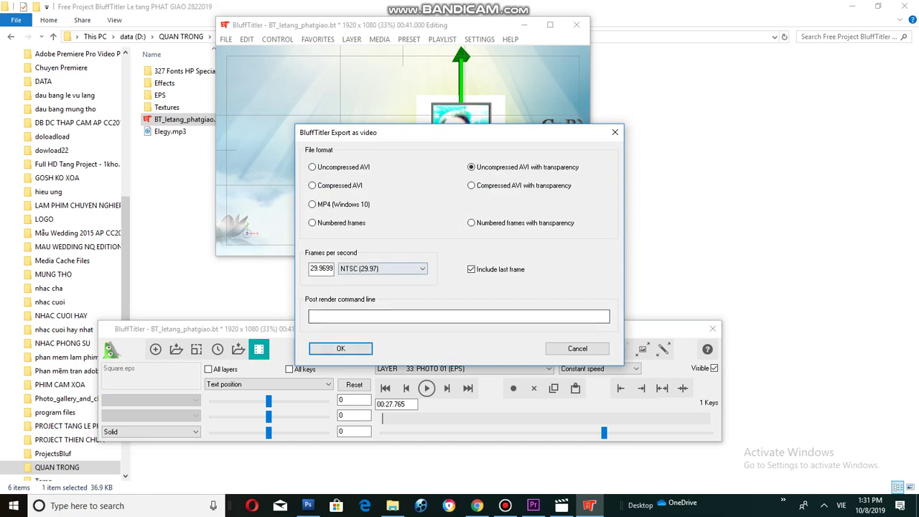
pyautogui.press('Return')
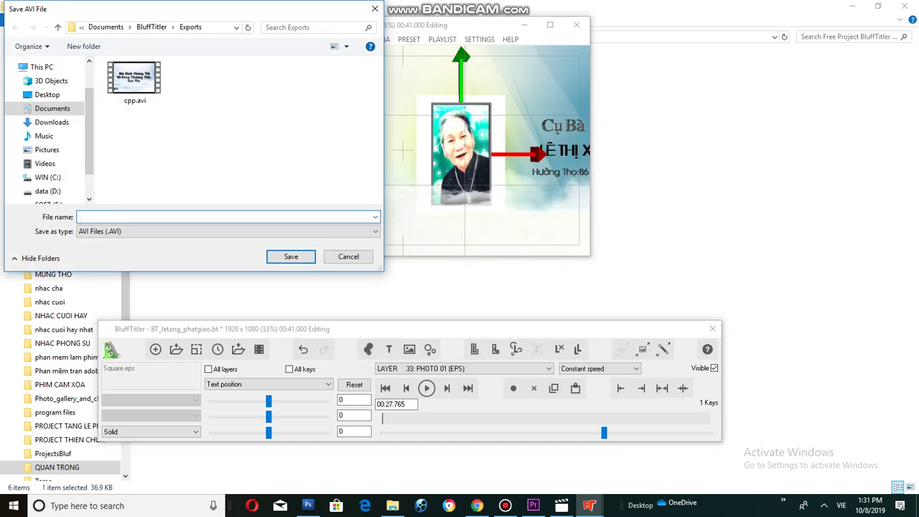
pyautogui.click(348, 256)
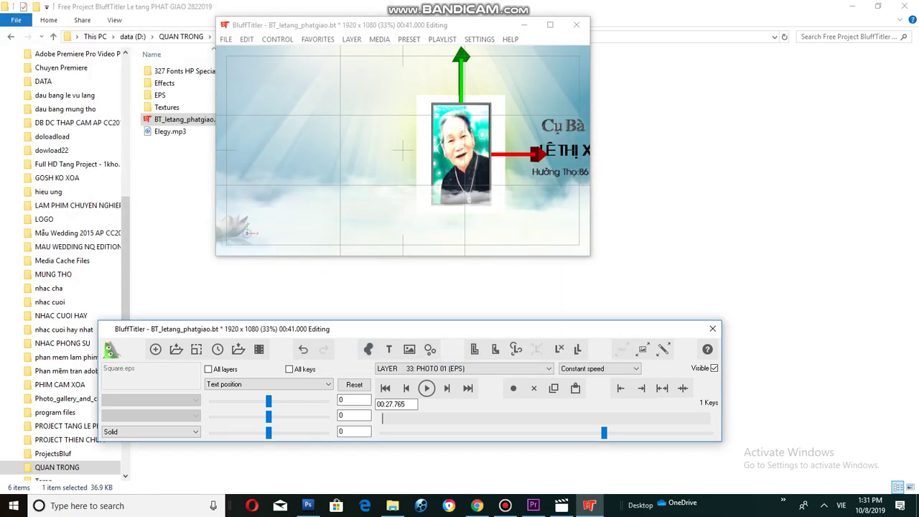
# Close BluffTitler without saving the show's changes and return to Premiere Pro.
pyautogui.click(712, 328)
pyautogui.click(575, 24)
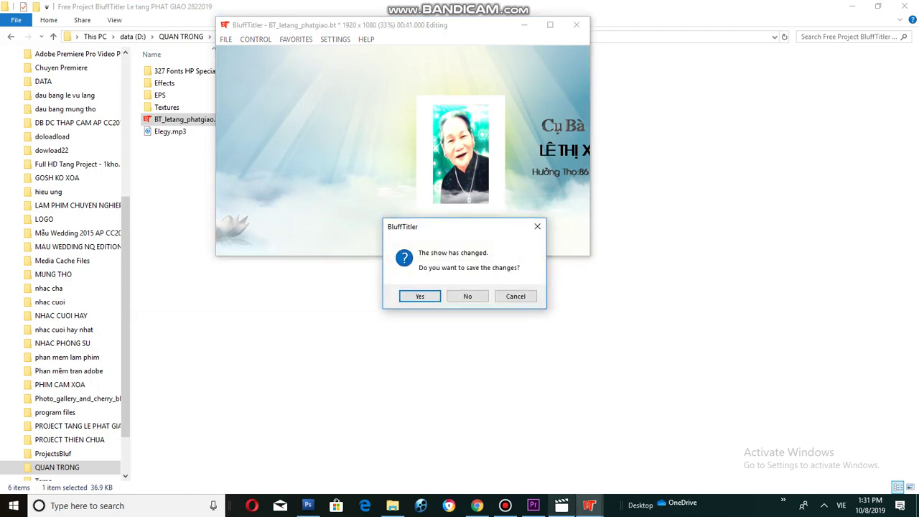
pyautogui.click(467, 295)
pyautogui.click(533, 505)
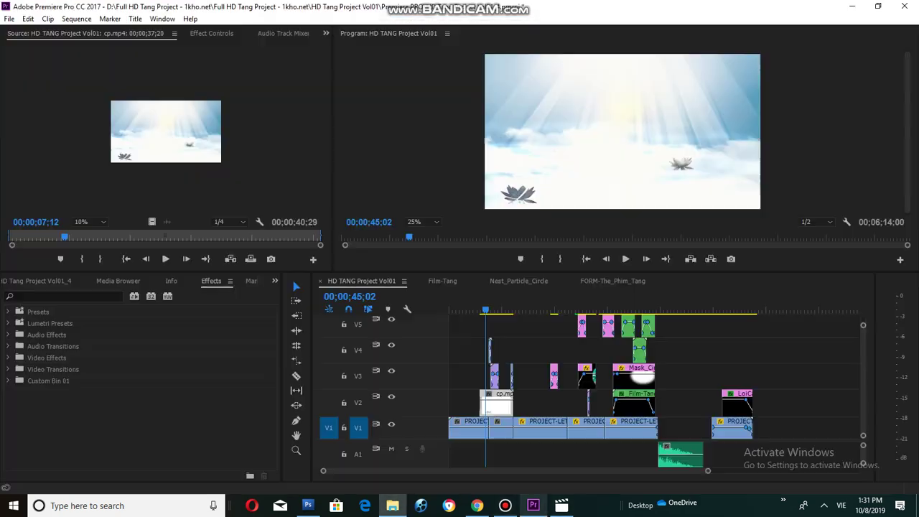
# Preview cp.mp4 in the source monitor, then play the sequence from 00;00;34;03 through the Lễ Tang title section.
pyautogui.press('space')
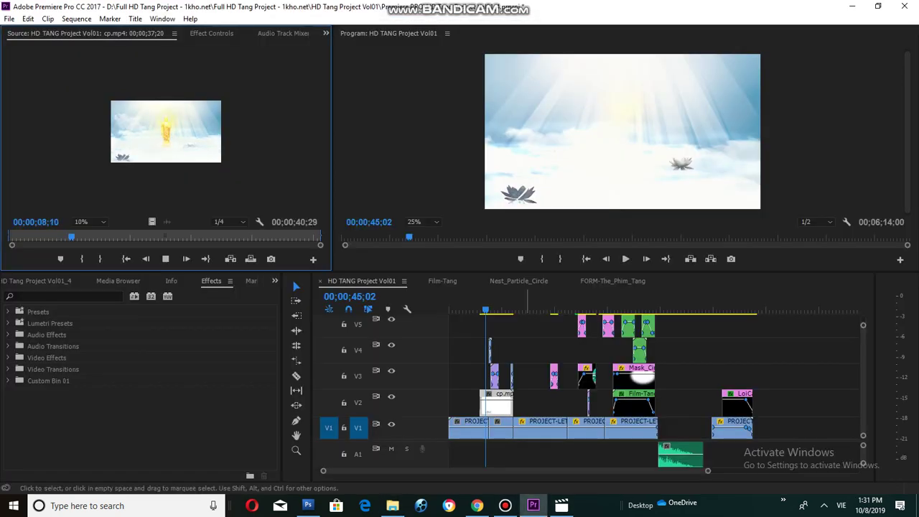
pyautogui.click(477, 301)
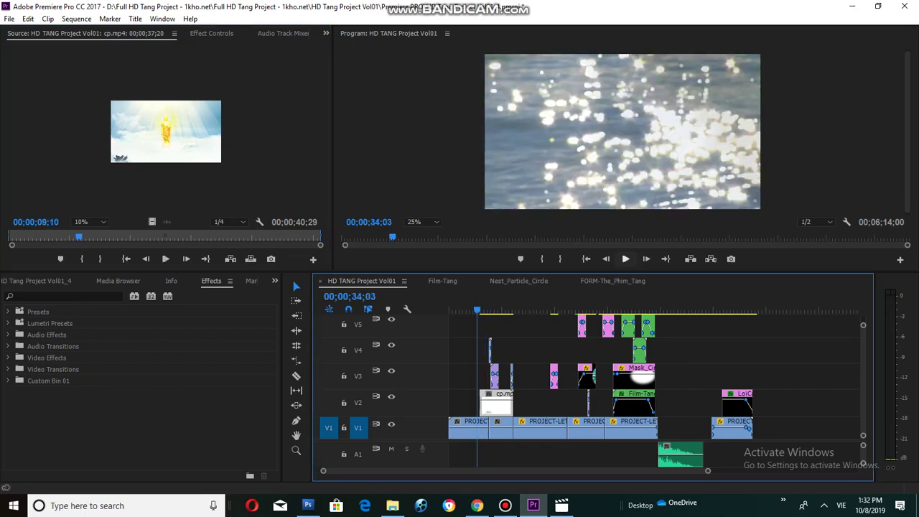
pyautogui.click(625, 259)
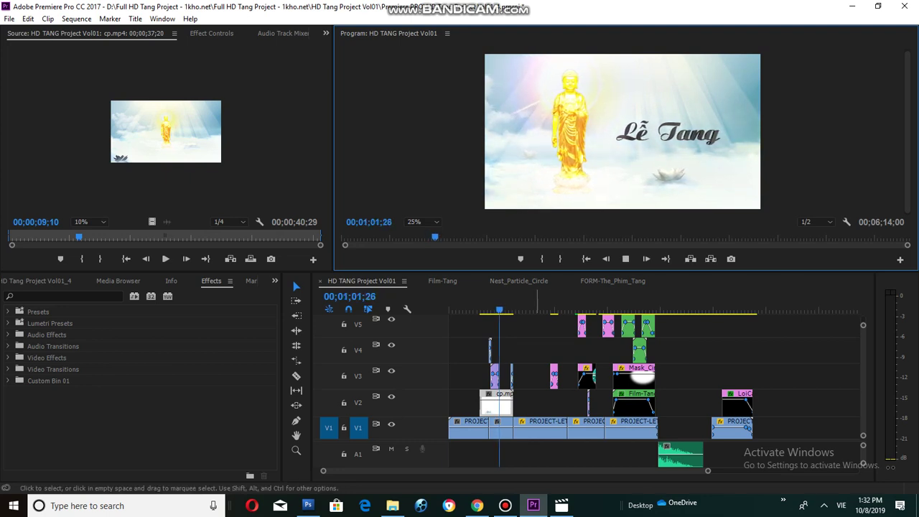
pyautogui.click(537, 301)
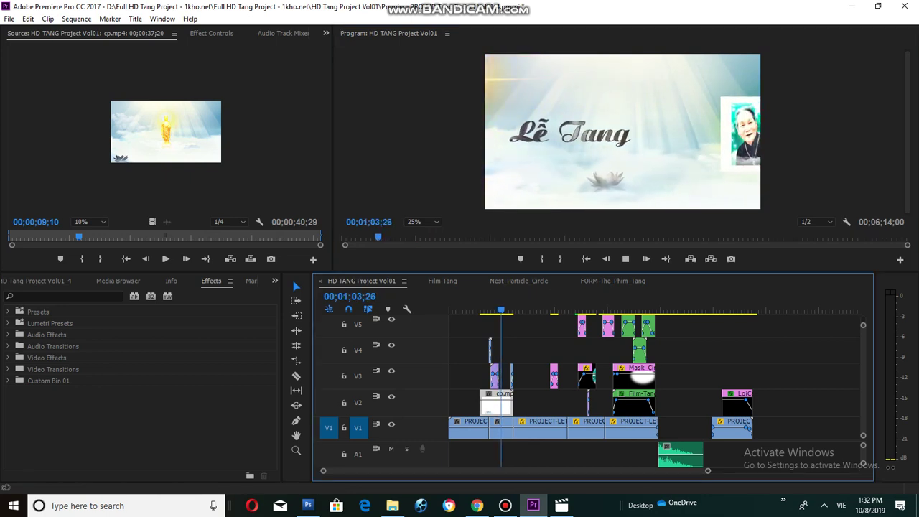
# Review the HD TANG Project Vol01 sequence past the Lễ Tang title, jumping to 00;01;45;02 and playing the waterfall section.
pyautogui.moveTo(707, 470); pyautogui.dragTo(625, 471)
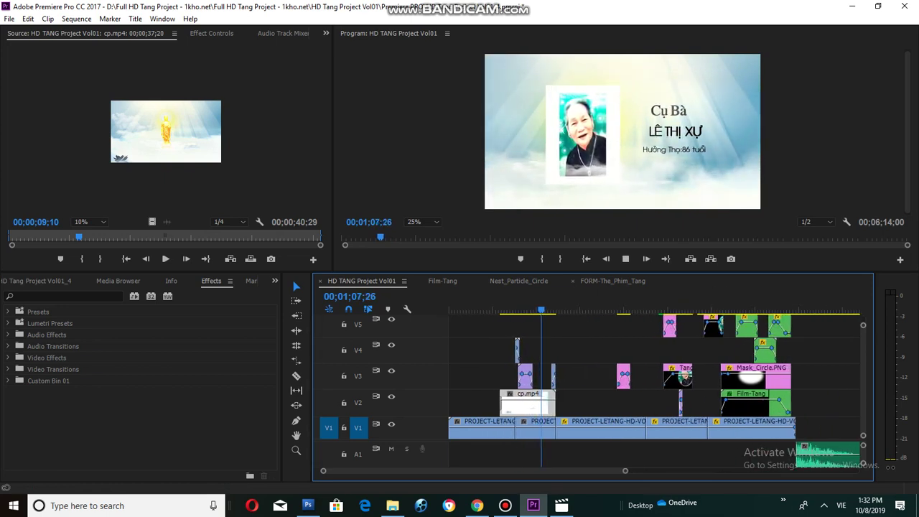
pyautogui.moveTo(589, 272); pyautogui.dragTo(589, 278)
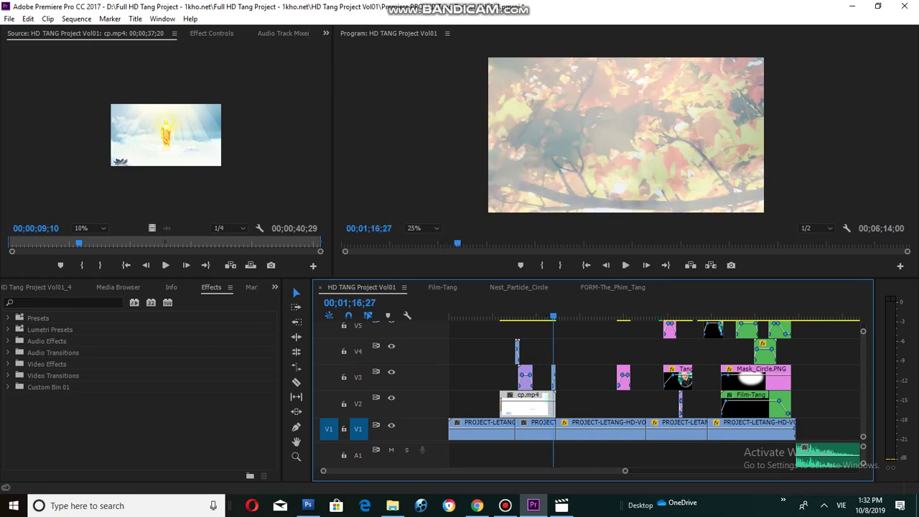
pyautogui.moveTo(552, 316); pyautogui.dragTo(586, 316)
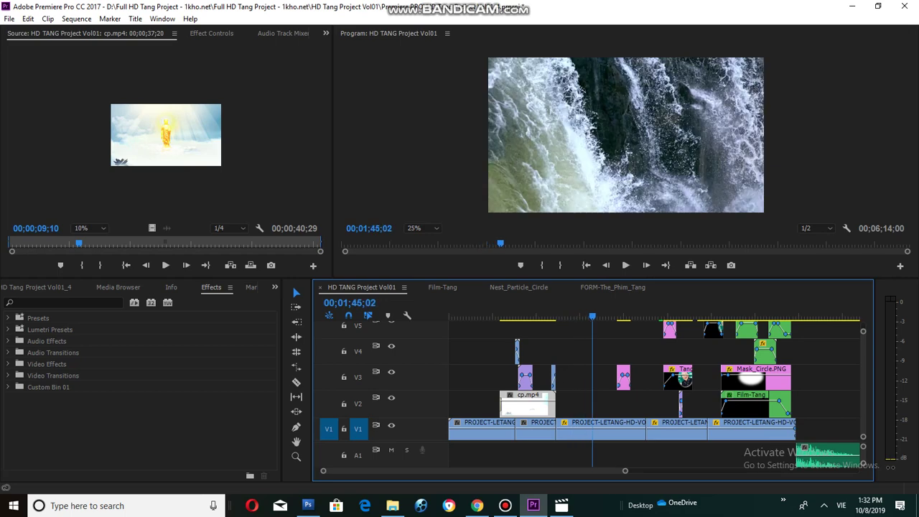
pyautogui.press('space')
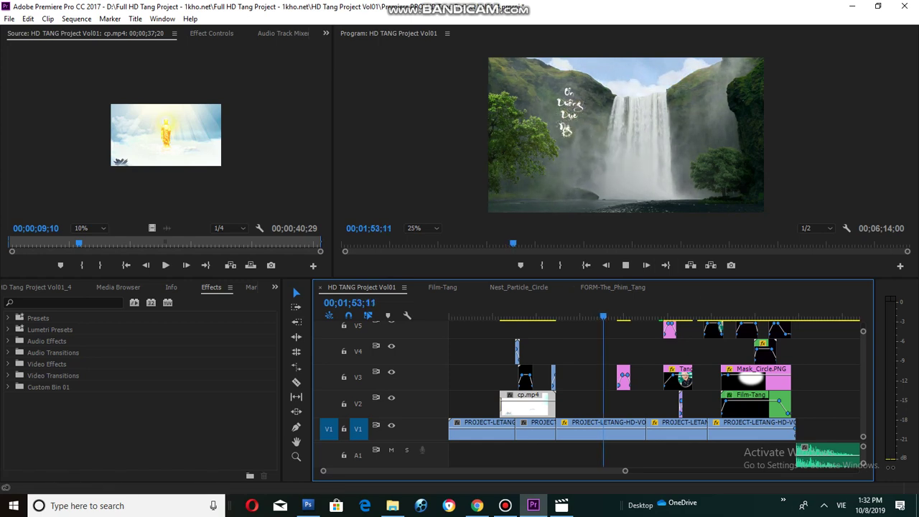
pyautogui.moveTo(516, 279); pyautogui.dragTo(516, 299)
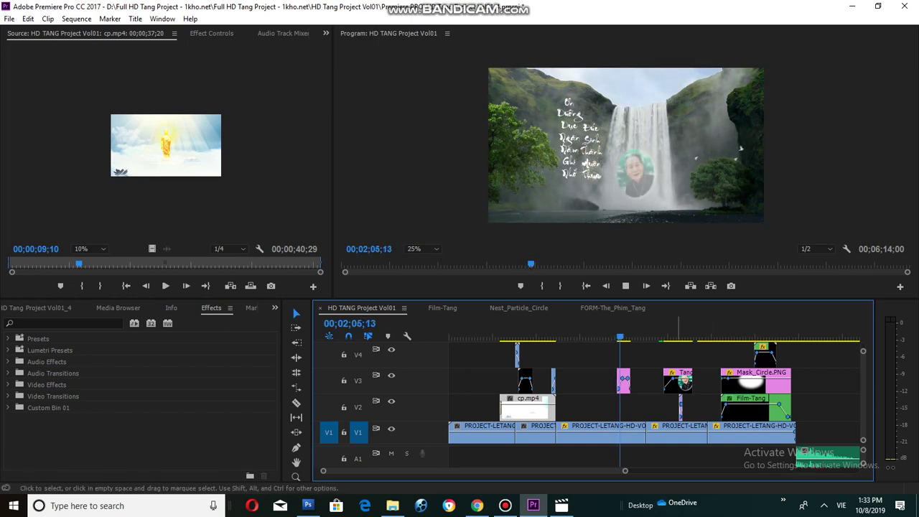
# Stop playback at 00;02;05;29 and open the V3 clip Tang_Pic.psd at the playhead in the source monitor.
pyautogui.press('space')
pyautogui.moveTo(624, 471); pyautogui.dragTo(593, 470)
pyautogui.press('=')
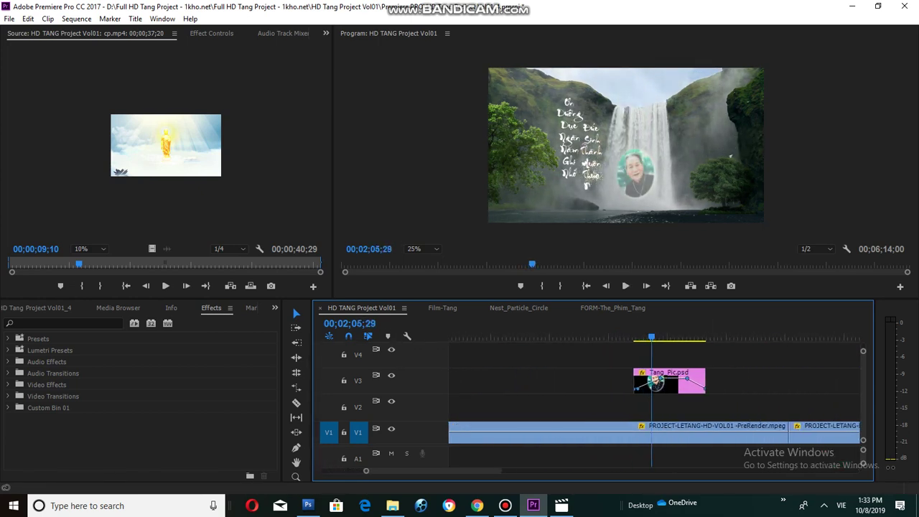
pyautogui.doubleClick(652, 380)
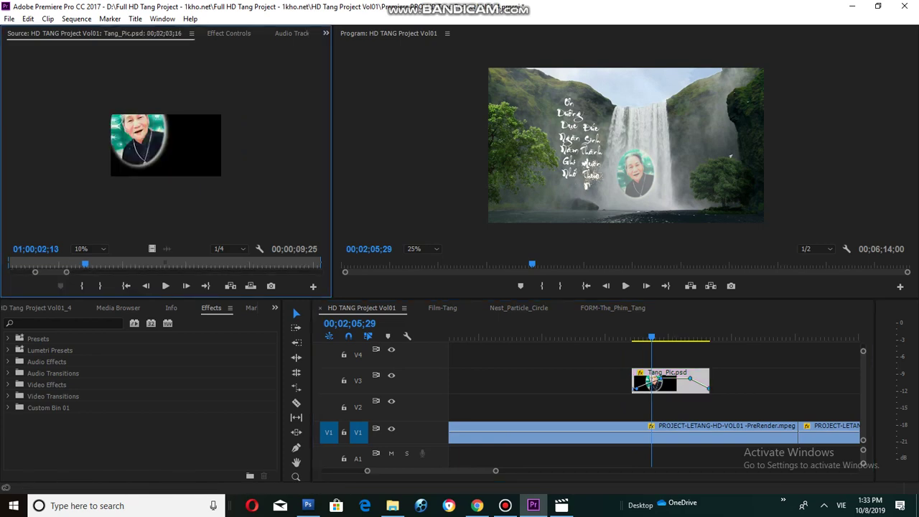
# Switch to File Explorer and open the HD Tang Project Vol01 folder inside Full HD Tang Project - 1kho.net on drive D.
pyautogui.click(392, 505)
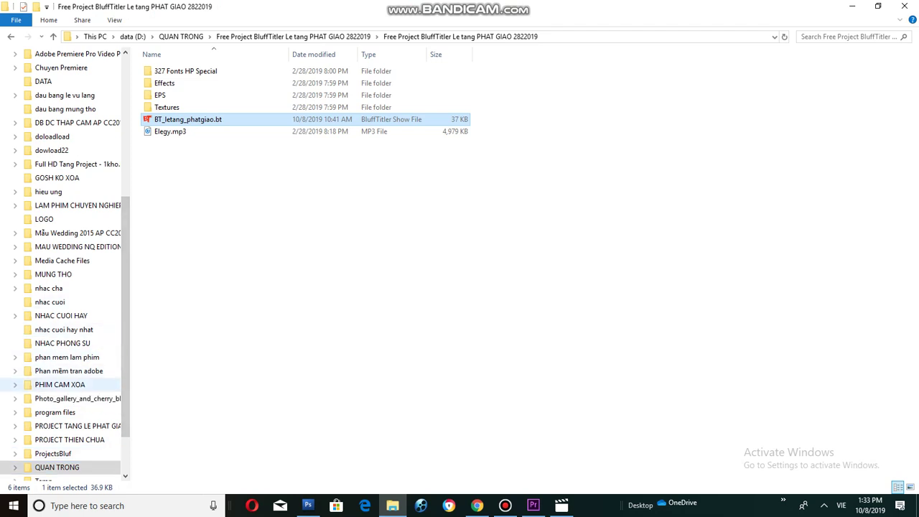
pyautogui.scroll(4, 64, 330)
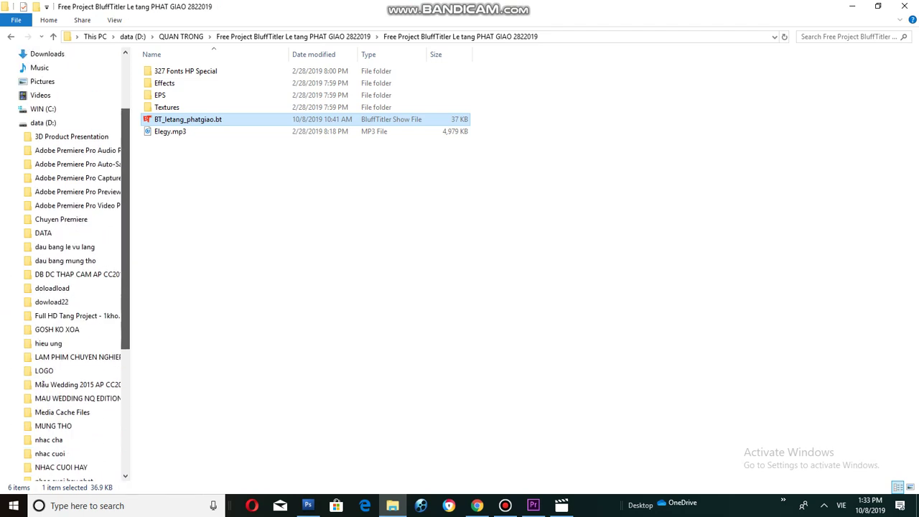
pyautogui.click(43, 123)
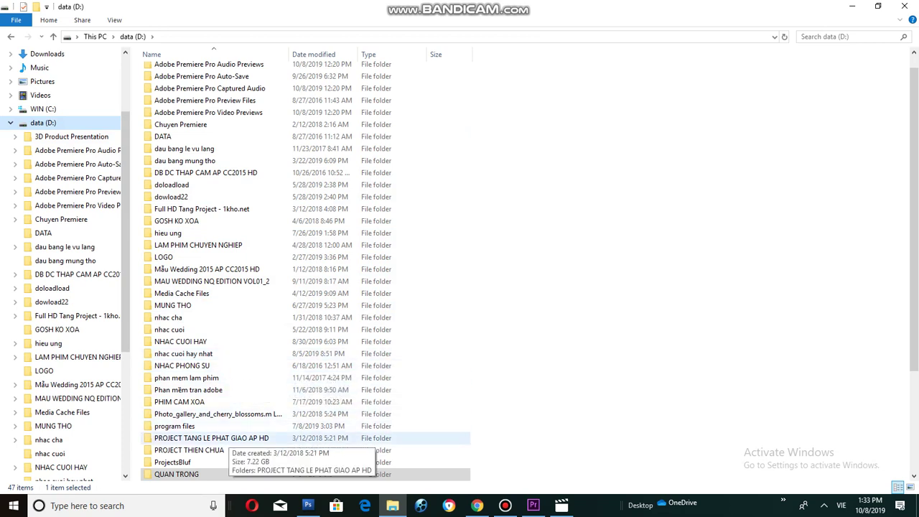
pyautogui.click(227, 437)
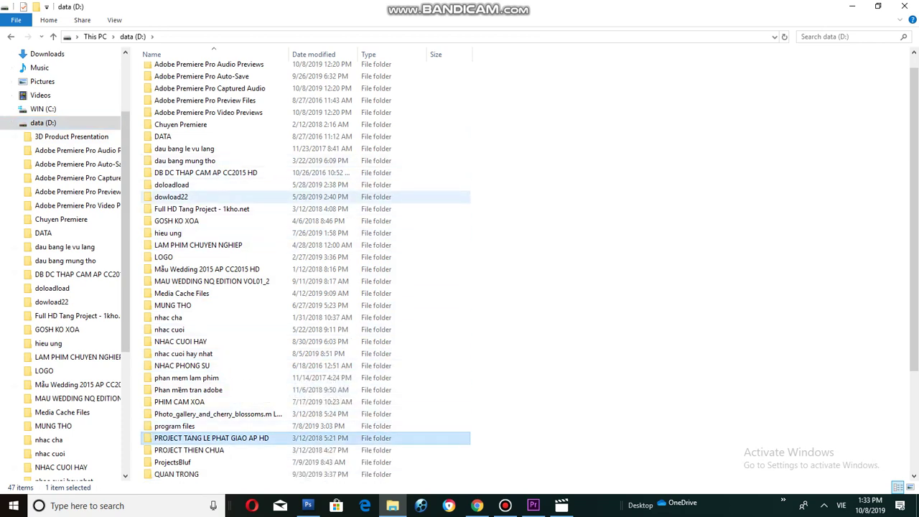
pyautogui.doubleClick(202, 209)
pyautogui.doubleClick(202, 70)
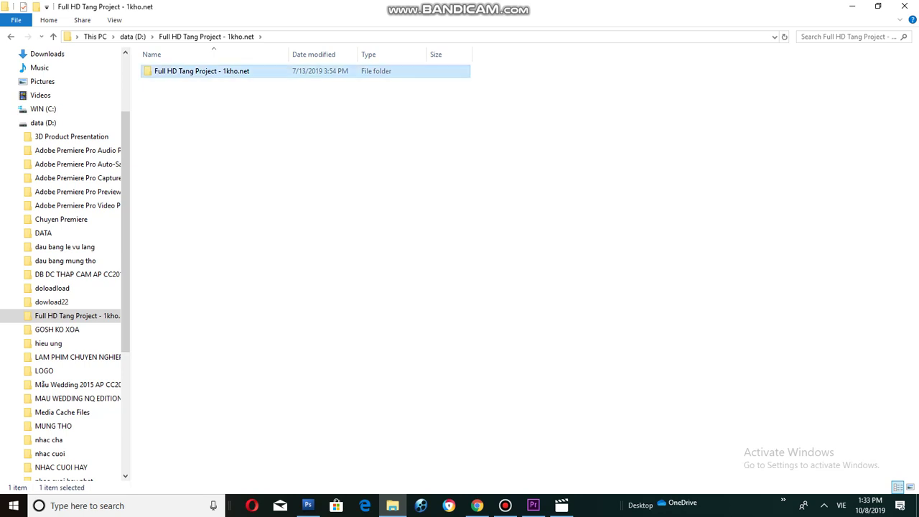
pyautogui.doubleClick(187, 70)
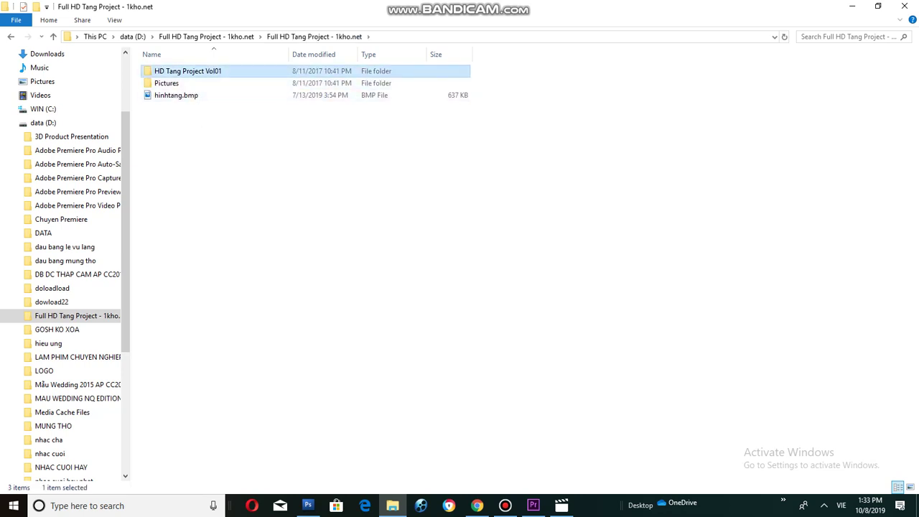
# Open the PS folder and load Tang_Pic_Boder.PNG into Photoshop.
pyautogui.doubleClick(172, 155)
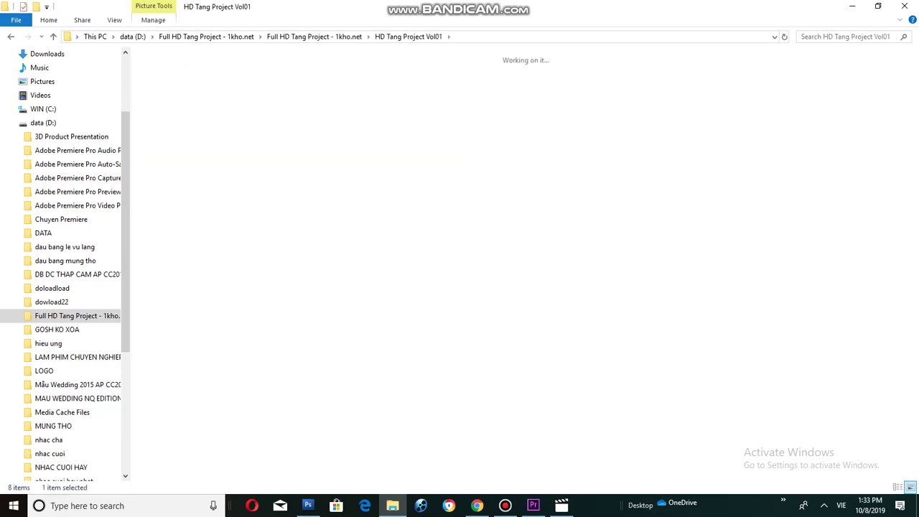
pyautogui.click(235, 85)
pyautogui.click(364, 86)
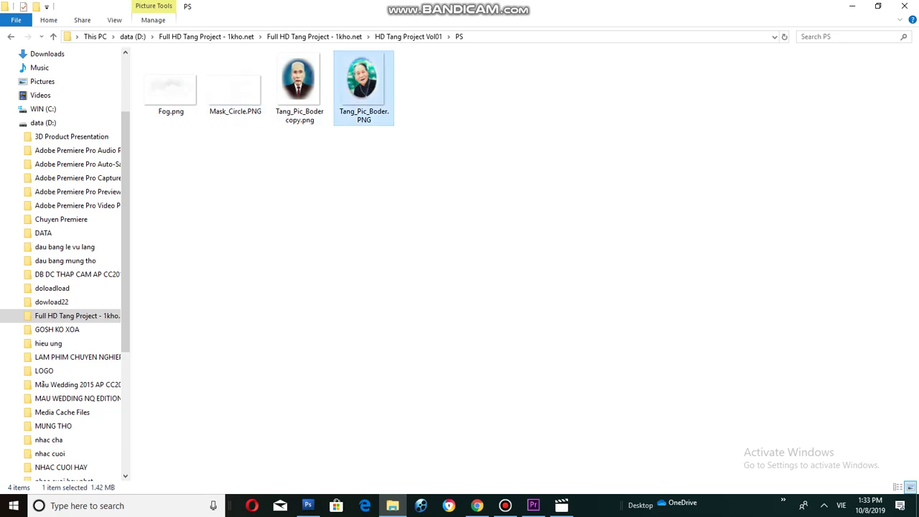
pyautogui.moveTo(363, 83); pyautogui.dragTo(337, 474)
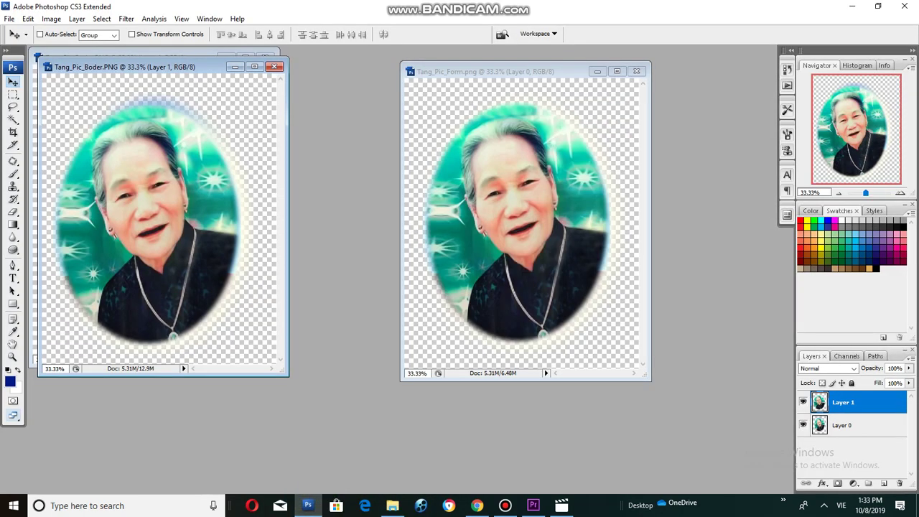
# Copy the portrait from Tang_Pic_Form.png into Tang_Pic_Boder.PNG as a new layer and align it over the existing portrait.
pyautogui.moveTo(495, 215); pyautogui.dragTo(116, 217)
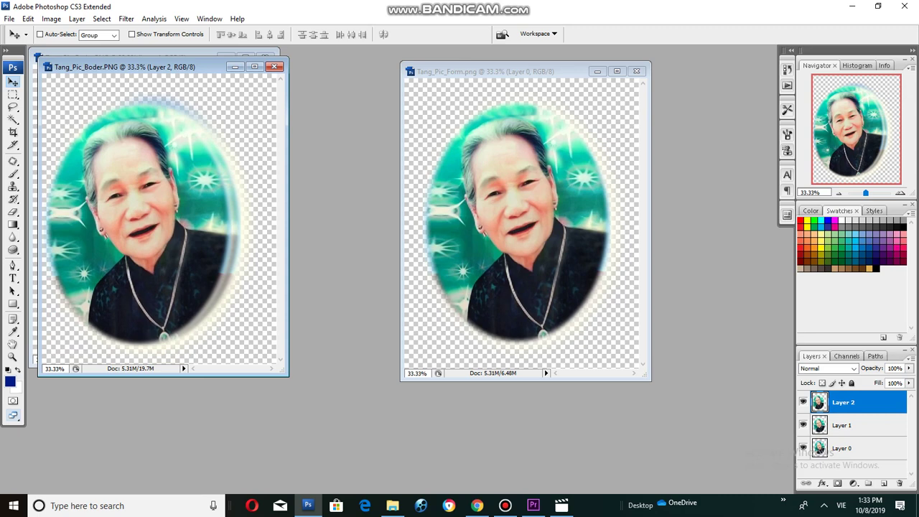
pyautogui.moveTo(144, 67); pyautogui.dragTo(383, 97)
pyautogui.moveTo(385, 244)
pyautogui.mouseDown()
pyautogui.moveTo(402, 237)
pyautogui.moveTo(395, 242)
pyautogui.moveTo(394, 234)
pyautogui.mouseUp()
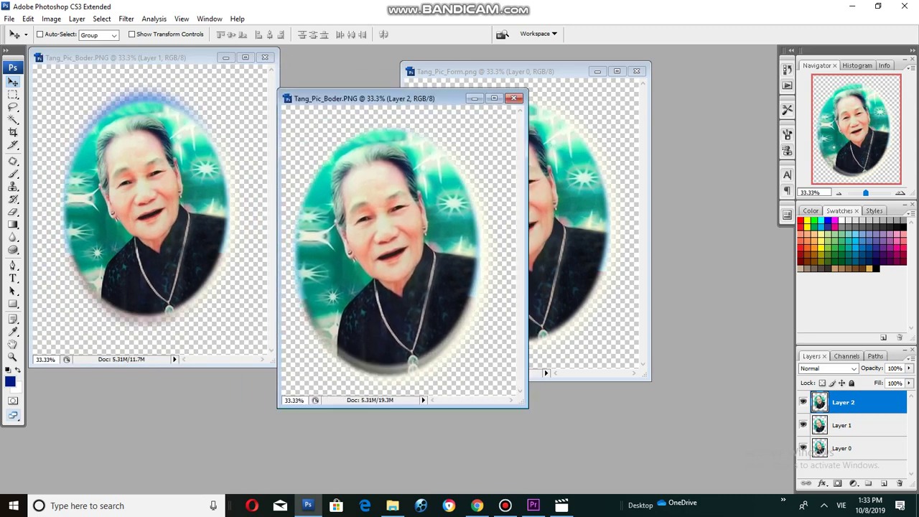
pyautogui.hotkey('shift', 'Down')
pyautogui.hotkey('shift', 'Down')
pyautogui.hotkey('shift', 'Down')
pyautogui.hotkey('shift', 'Down')
# Set up a save of the layered portrait in PNG format under the existing name Tang_Pic_Boder.PNG, and close the save dialog.
pyautogui.hotkey('ctrl', 's')
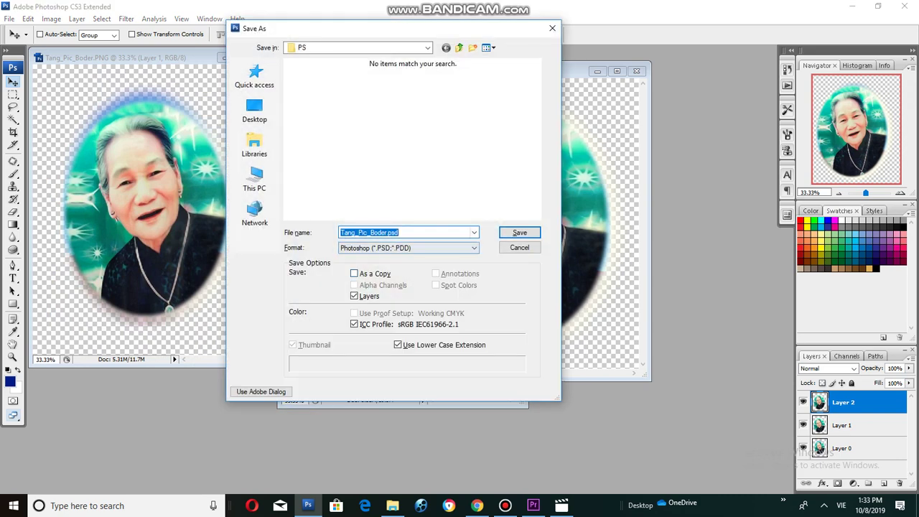
pyautogui.click(424, 247)
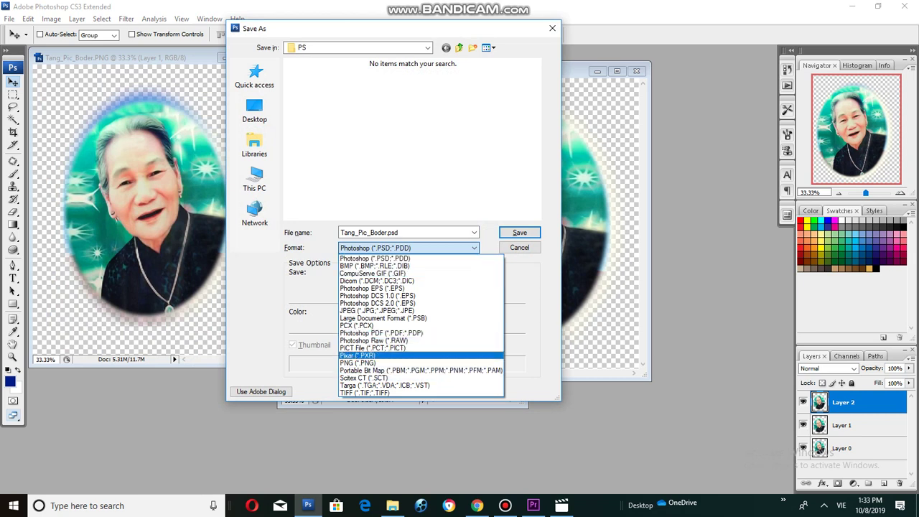
pyautogui.press('Return')
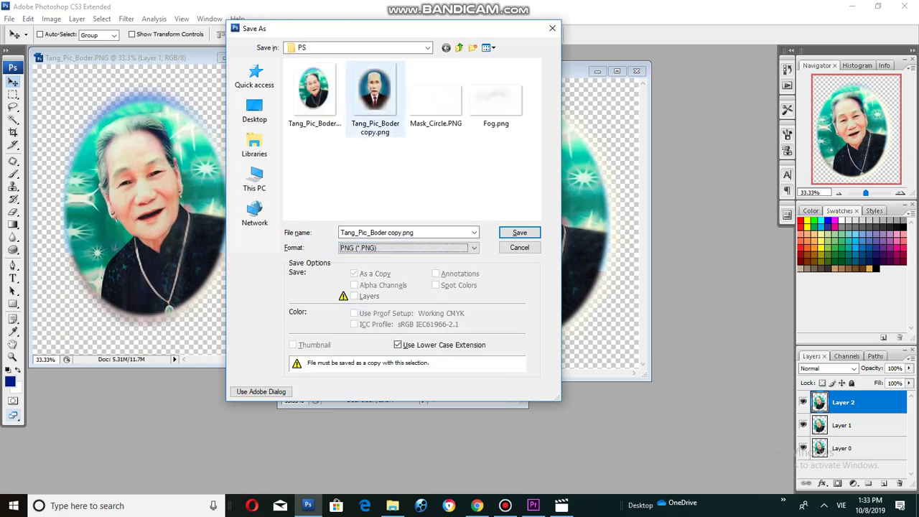
pyautogui.click(312, 99)
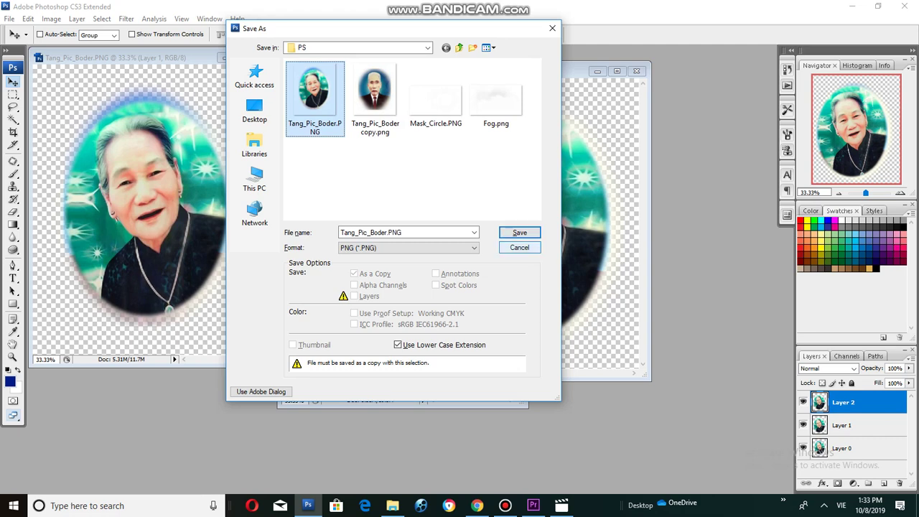
pyautogui.press('Return')
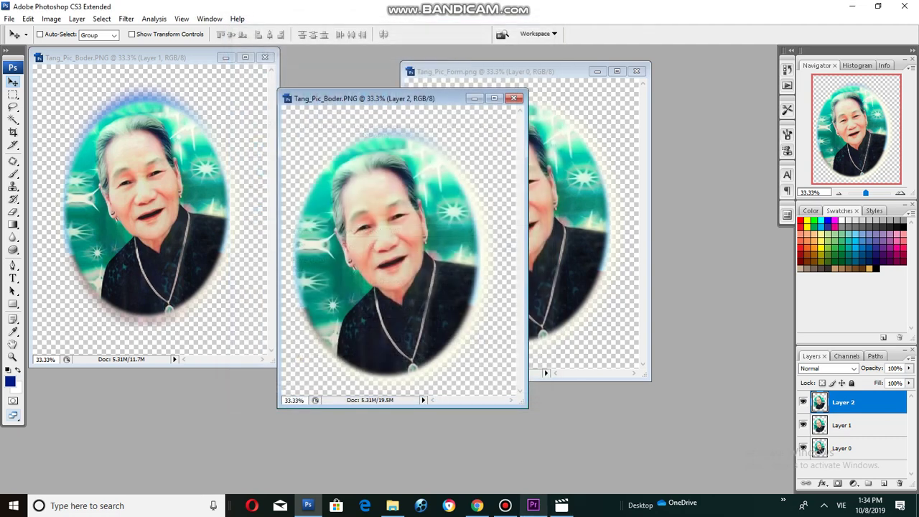
# Return to Premiere Pro, play the sequence from 00;02;05;29 through the lotus and Buddha scenes, and stop at 00;03;06;08 in the Cáo Phó section.
pyautogui.click(532, 505)
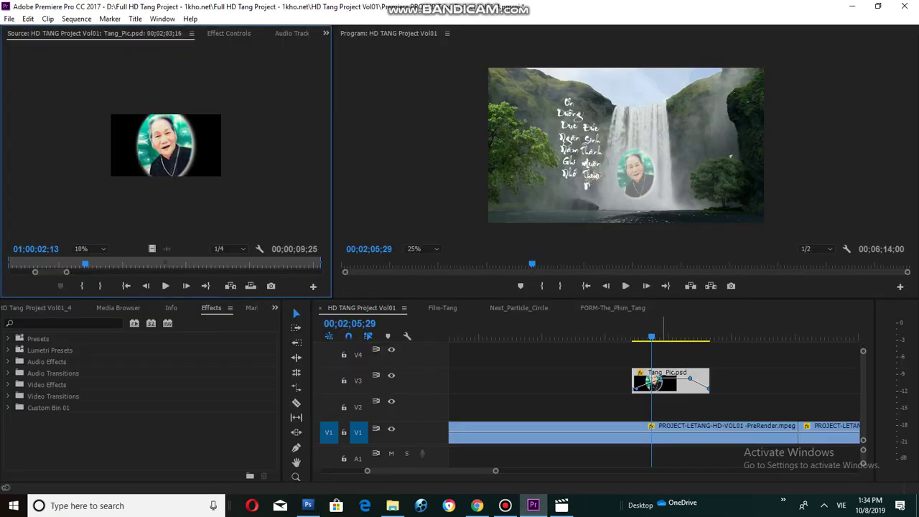
pyautogui.click(625, 286)
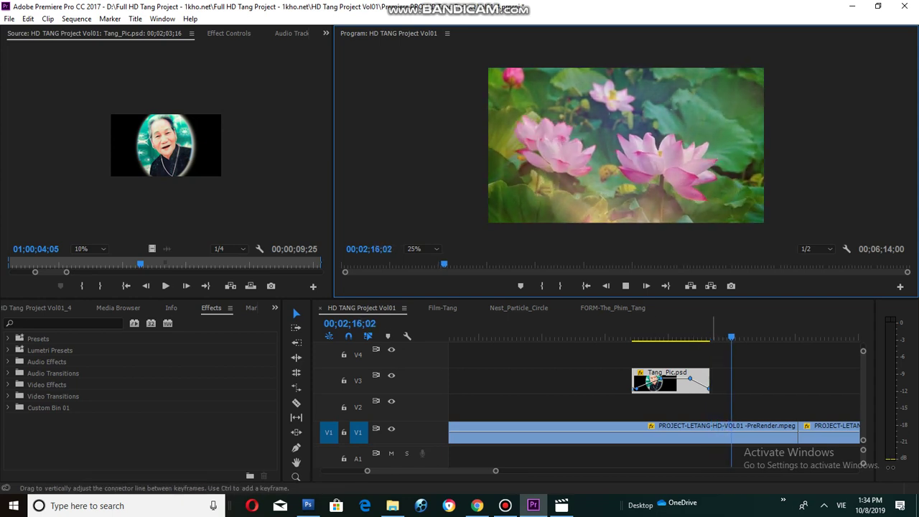
pyautogui.moveTo(495, 471); pyautogui.dragTo(545, 471)
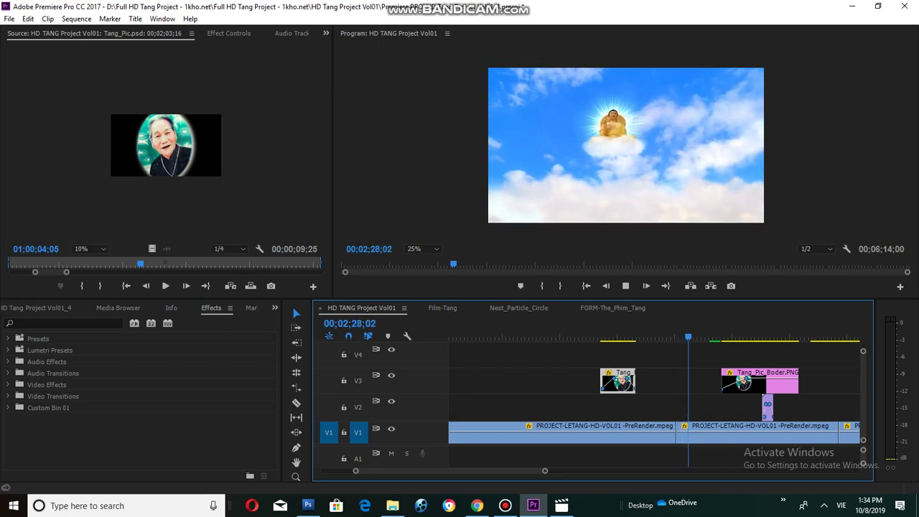
pyautogui.moveTo(594, 299); pyautogui.dragTo(594, 274)
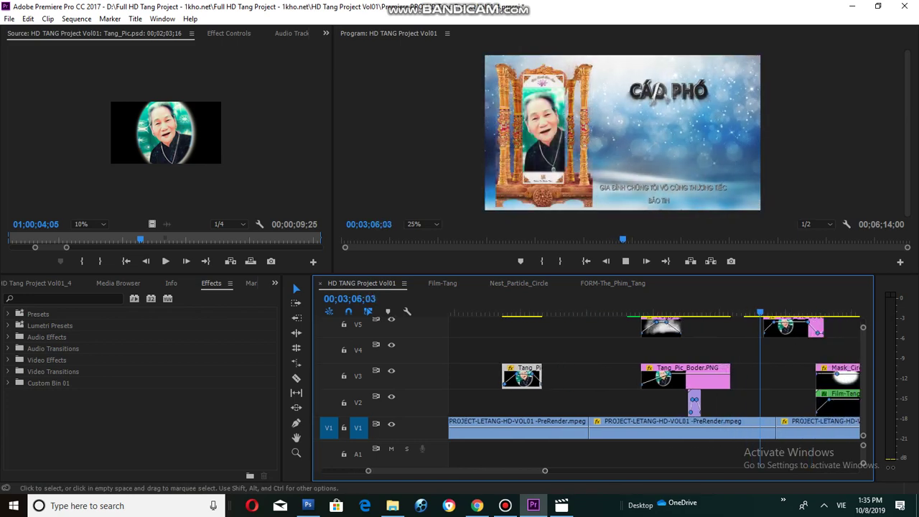
pyautogui.press('space')
# Open the V6 clip Dau Tang Phat.mp4 in the source monitor, preview it and move to 00;04;03;26.
pyautogui.moveTo(717, 274); pyautogui.dragTo(717, 218)
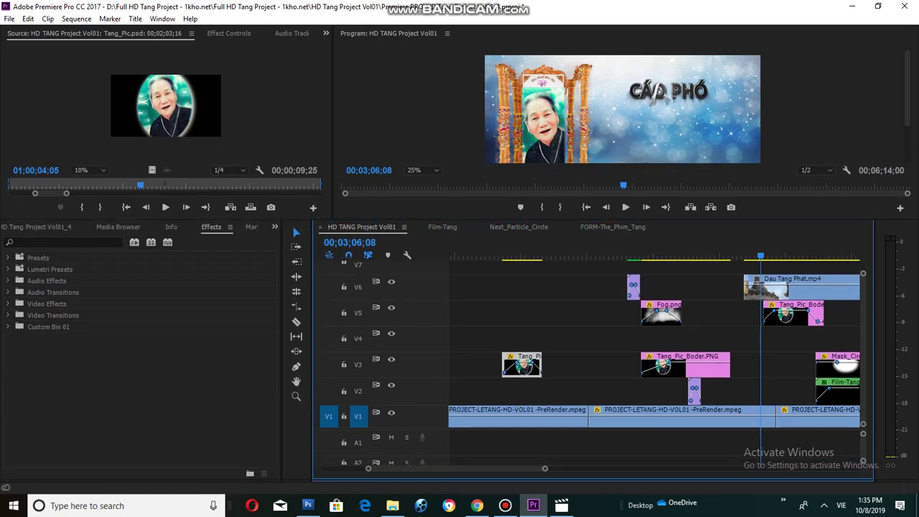
pyautogui.click(801, 290)
pyautogui.doubleClick(800, 290)
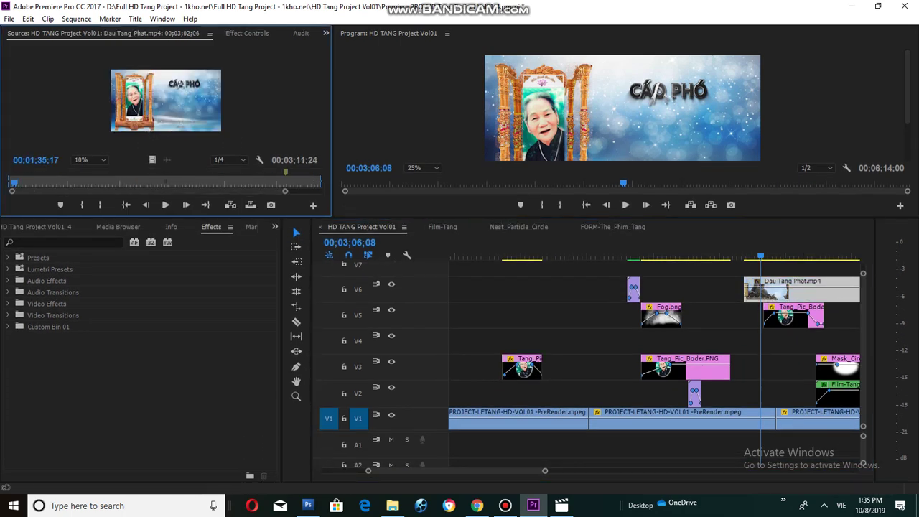
pyautogui.moveTo(718, 218); pyautogui.dragTo(717, 299)
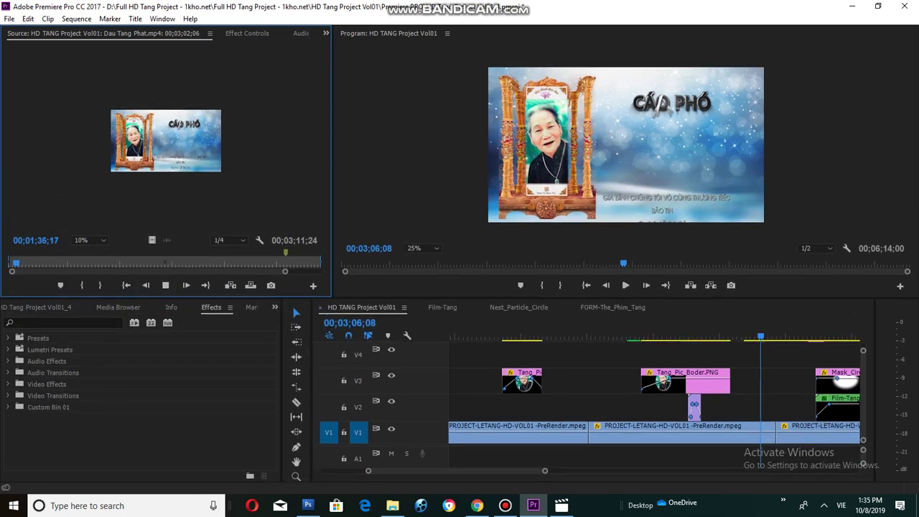
pyautogui.moveTo(16, 263); pyautogui.dragTo(256, 263)
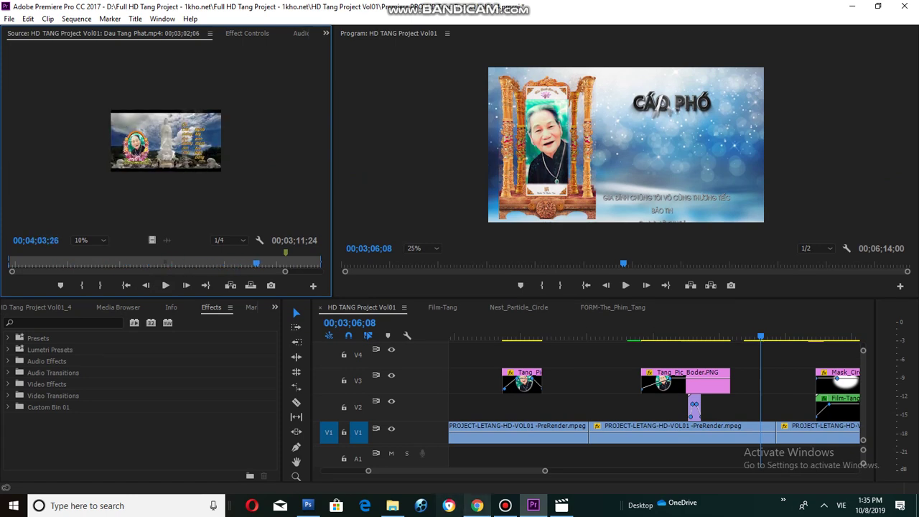
# Switch to Chrome, close the Bandicam download page and open the creator's YouTube channel page in a new tab.
pyautogui.click(477, 505)
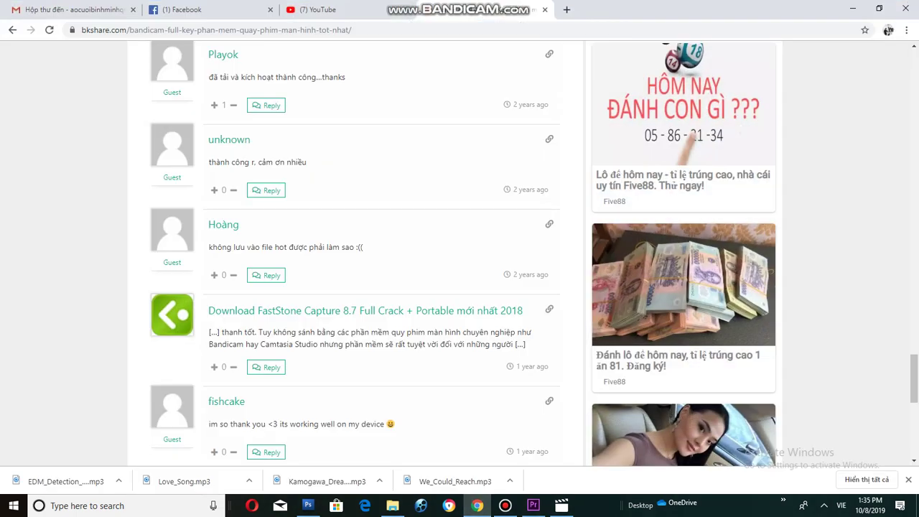
pyautogui.scroll(15, 352, 251)
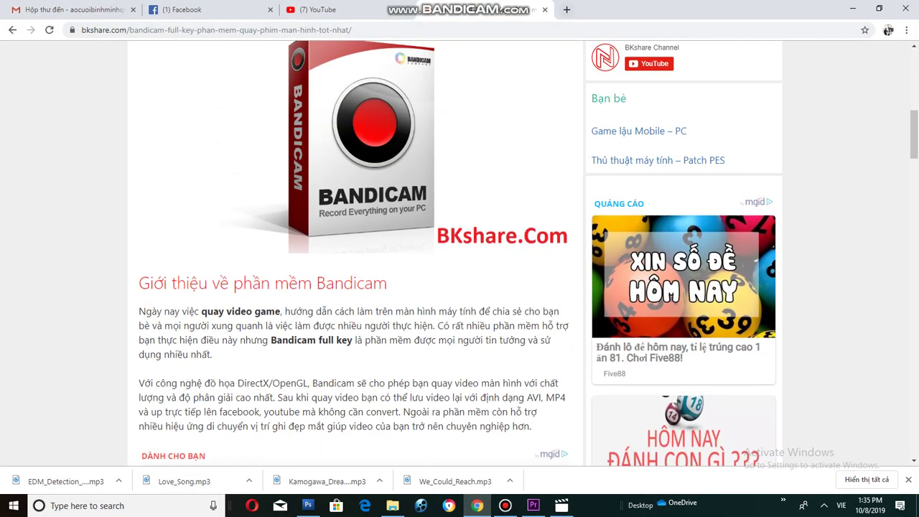
pyautogui.click(545, 10)
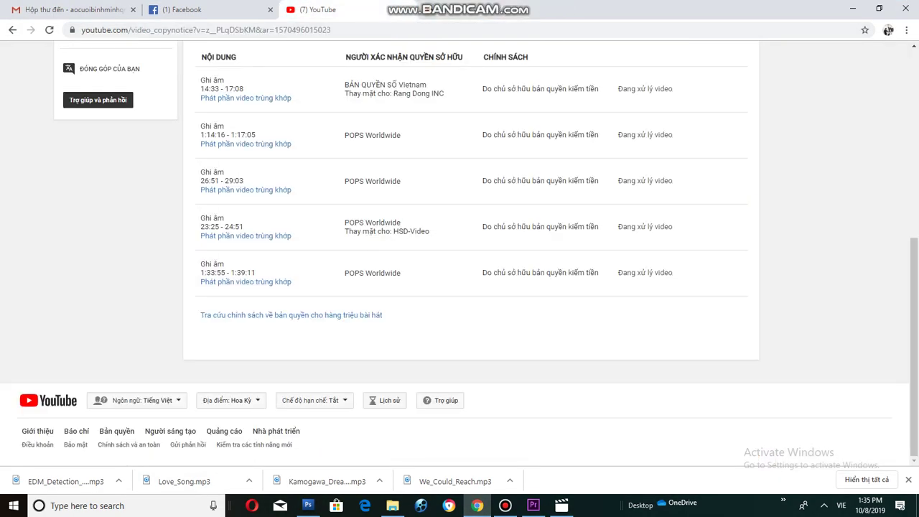
pyautogui.hotkey('ctrl', 't')
pyautogui.click(530, 48)
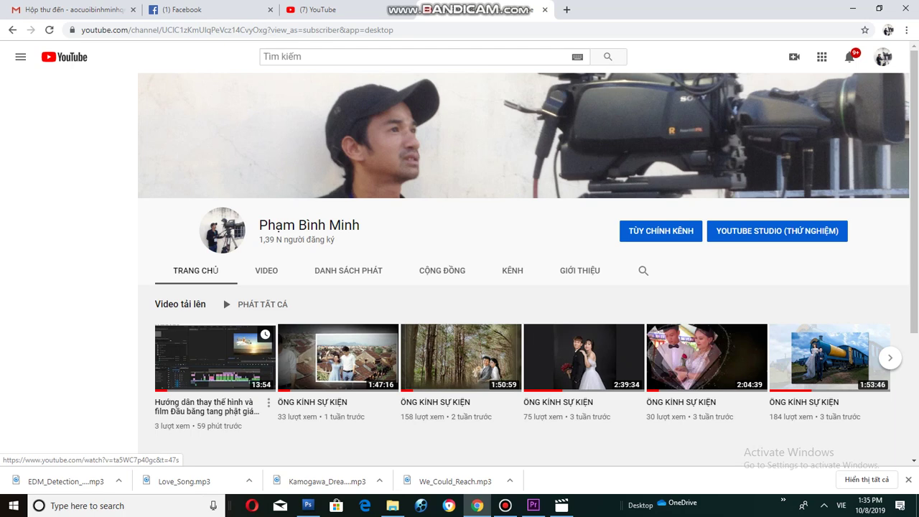
# Open the newest uploaded Buddhist funeral intro tutorial, mute it, skip to about 3:27 and highlight its title.
pyautogui.click(216, 357)
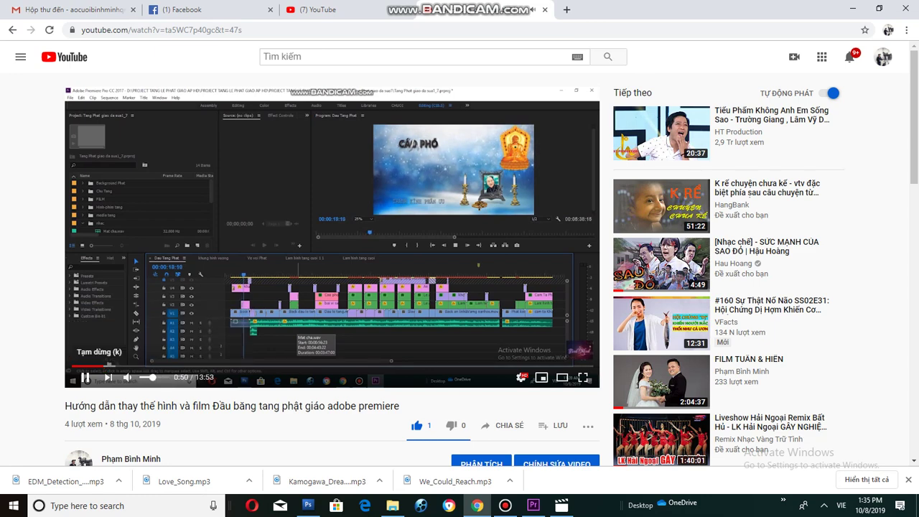
pyautogui.click(84, 377)
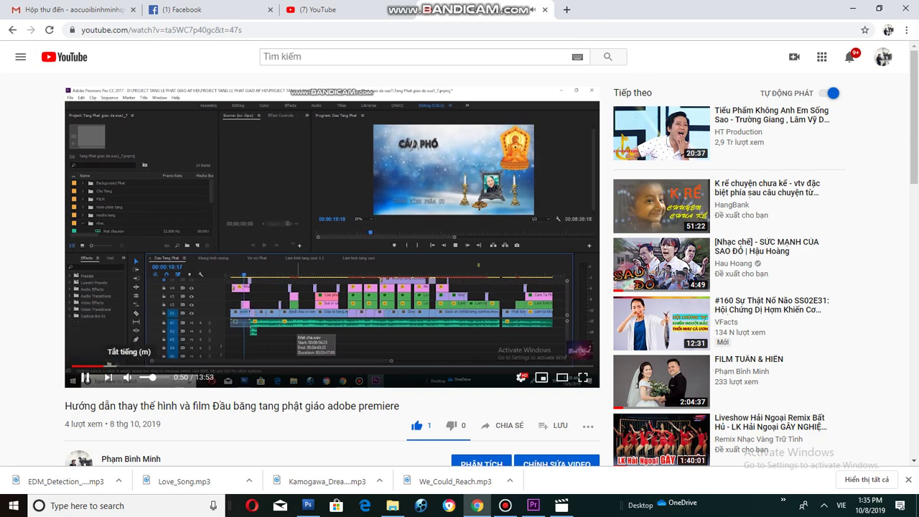
pyautogui.click(128, 377)
pyautogui.moveTo(108, 366); pyautogui.dragTo(201, 366)
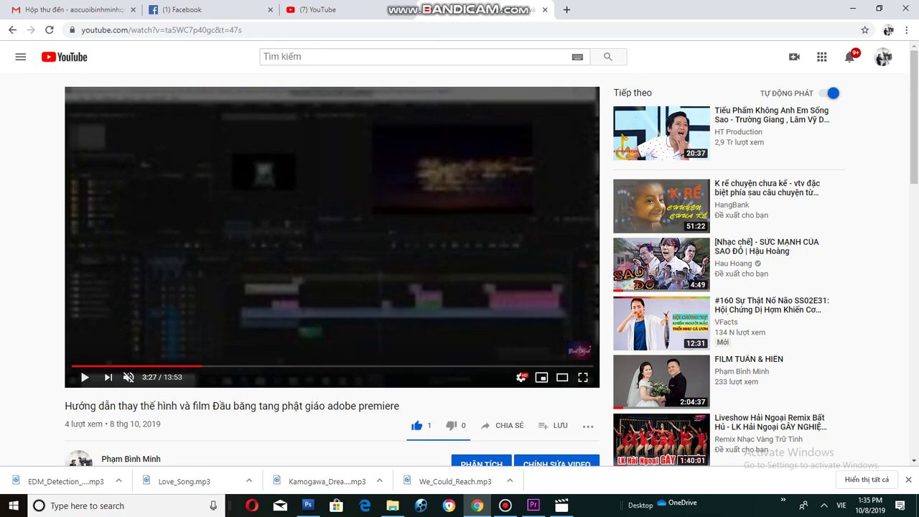
pyautogui.moveTo(65, 405); pyautogui.dragTo(399, 406)
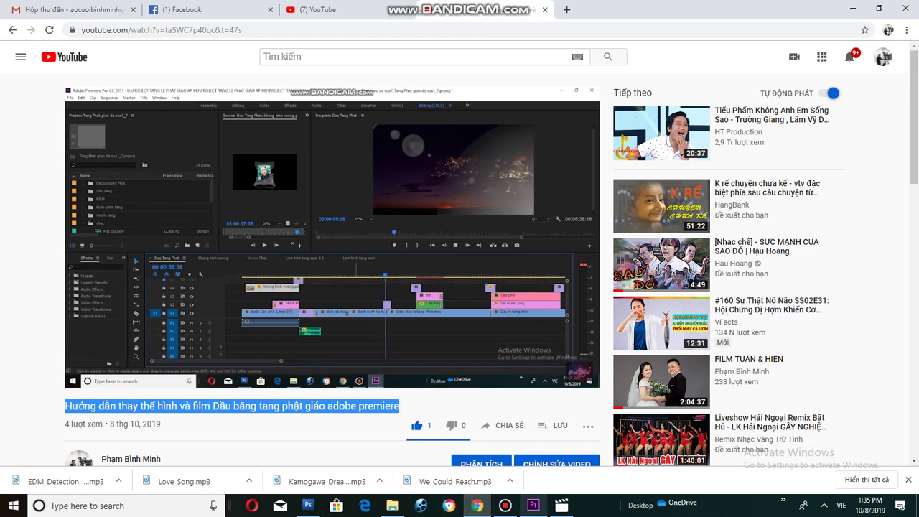
# Return to Premiere Pro, enlarge the timeline area and play the Cáo Phó section, stopping at 00;03;20;21.
pyautogui.moveTo(533, 506)
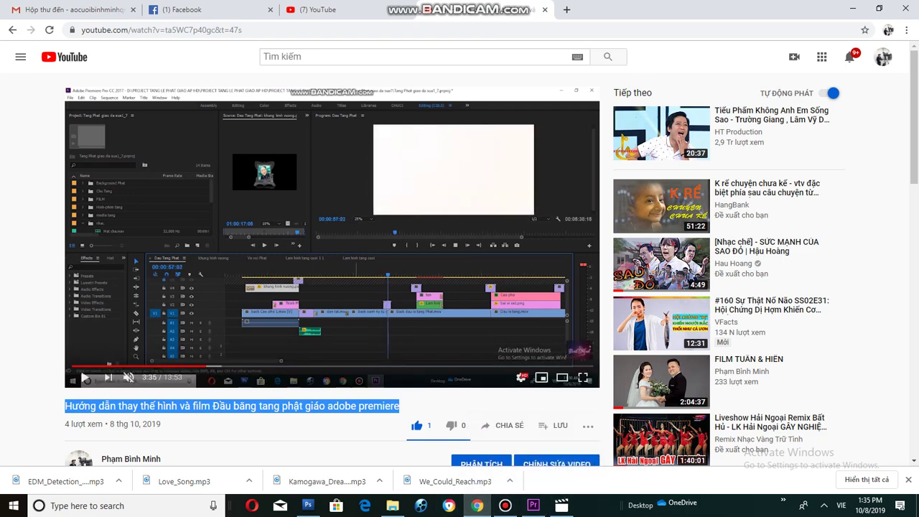
pyautogui.click(533, 505)
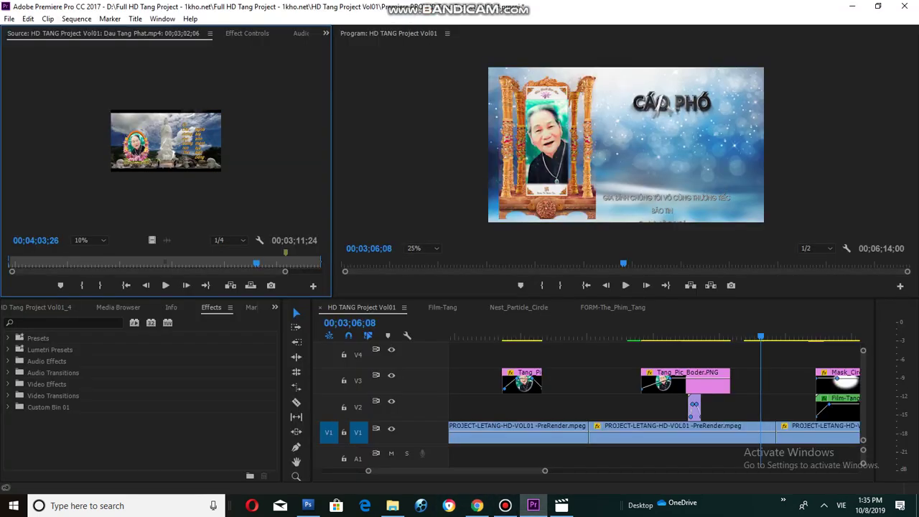
pyautogui.moveTo(760, 335); pyautogui.dragTo(735, 336)
pyautogui.moveTo(768, 298); pyautogui.dragTo(768, 239)
pyautogui.press('space')
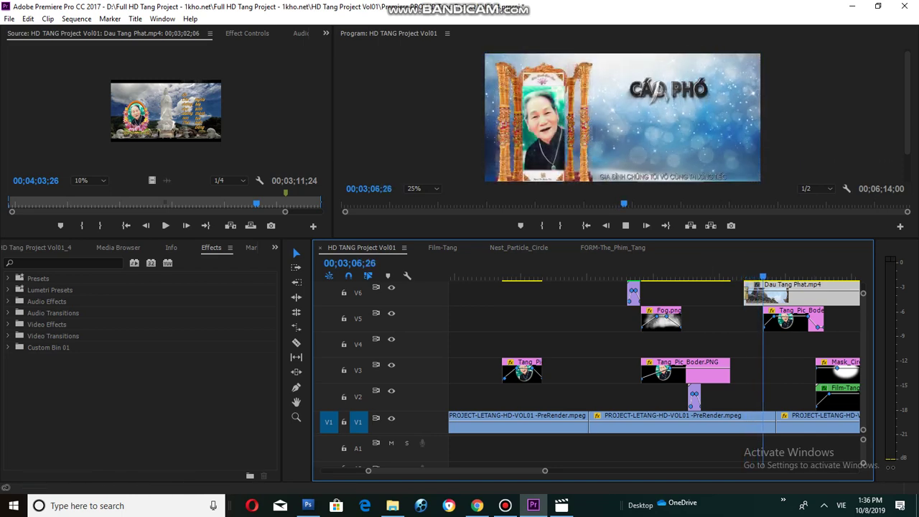
pyautogui.moveTo(621, 239); pyautogui.dragTo(621, 252)
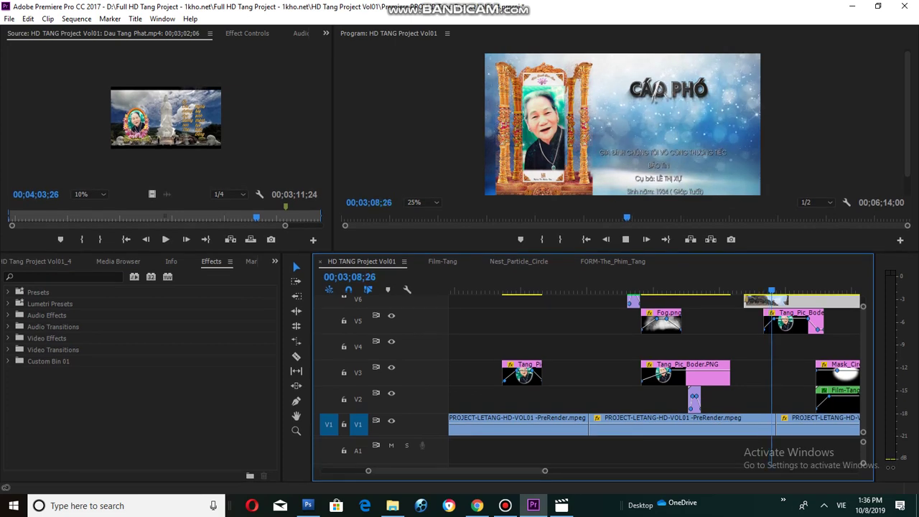
pyautogui.press('-')
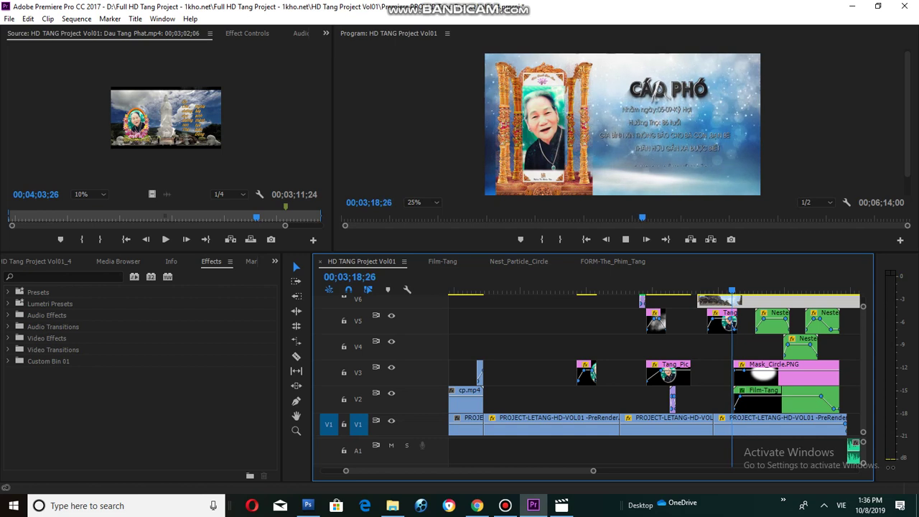
pyautogui.press('space')
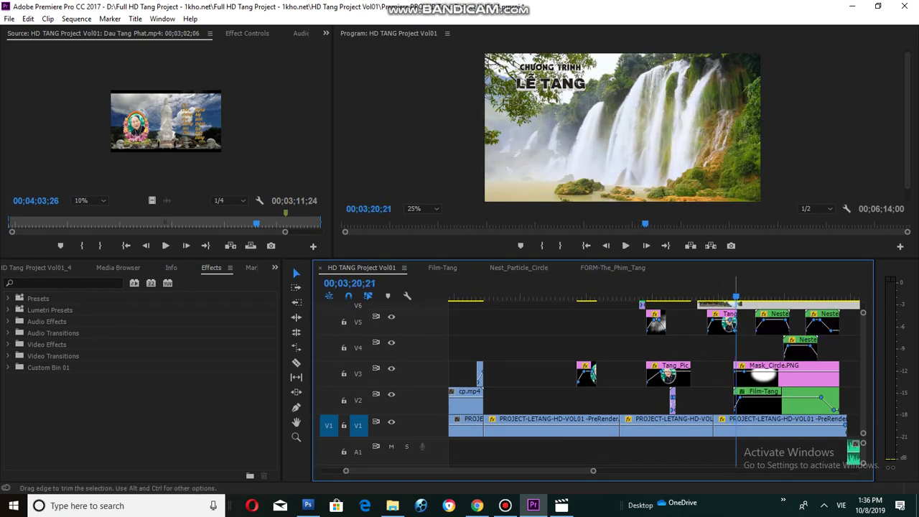
# Try deleting the Mask_Circle.PNG clip from track V3, and undo the deletion.
pyautogui.click(762, 375)
pyautogui.press('Delete')
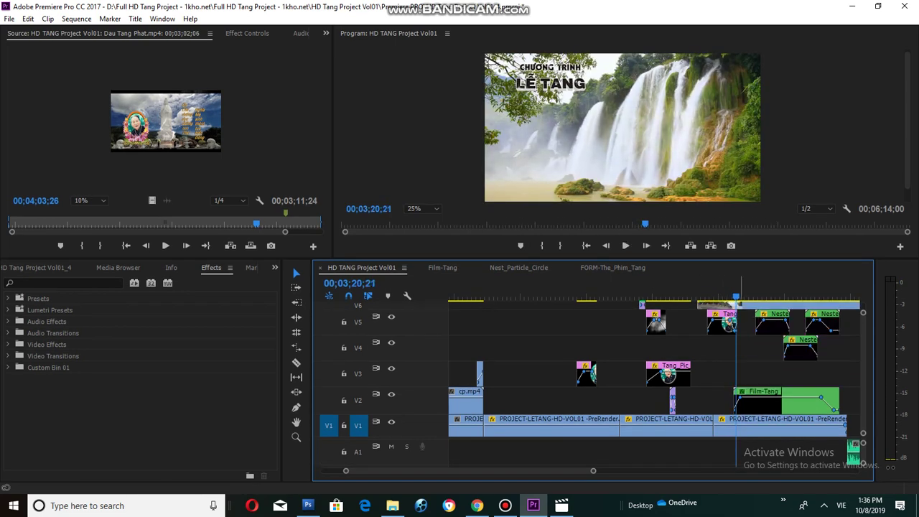
pyautogui.hotkey('ctrl', 'z')
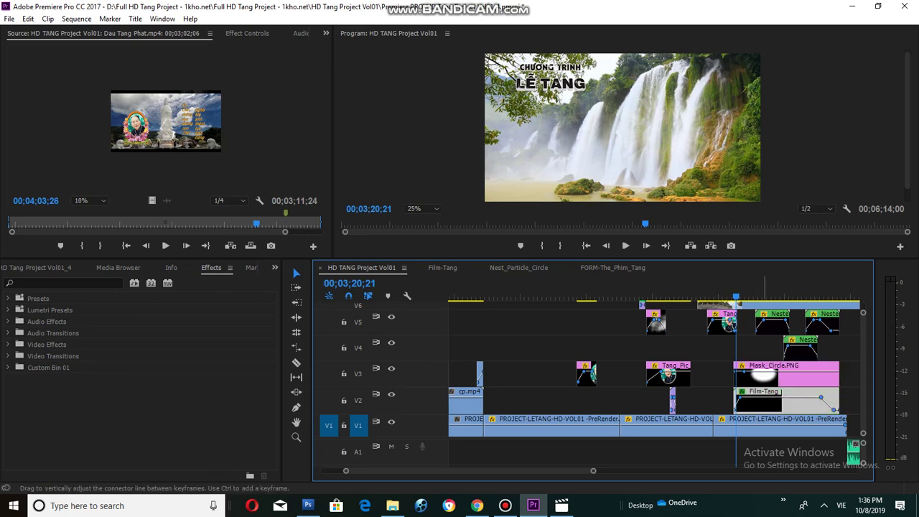
# Delete the Film-Tang clip from track V2 and play the funeral programme scenes through 00;03;58;02.
pyautogui.press('Delete')
pyautogui.moveTo(736, 296); pyautogui.dragTo(739, 296)
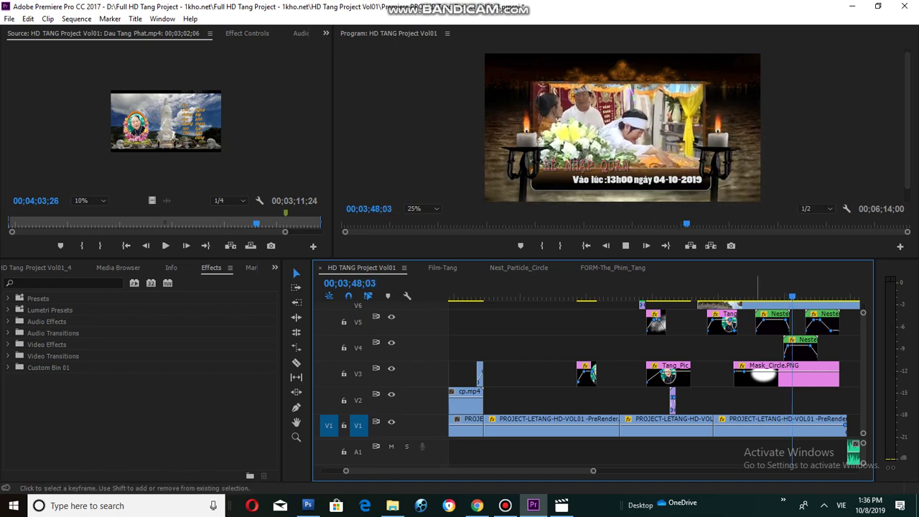
pyautogui.press('-')
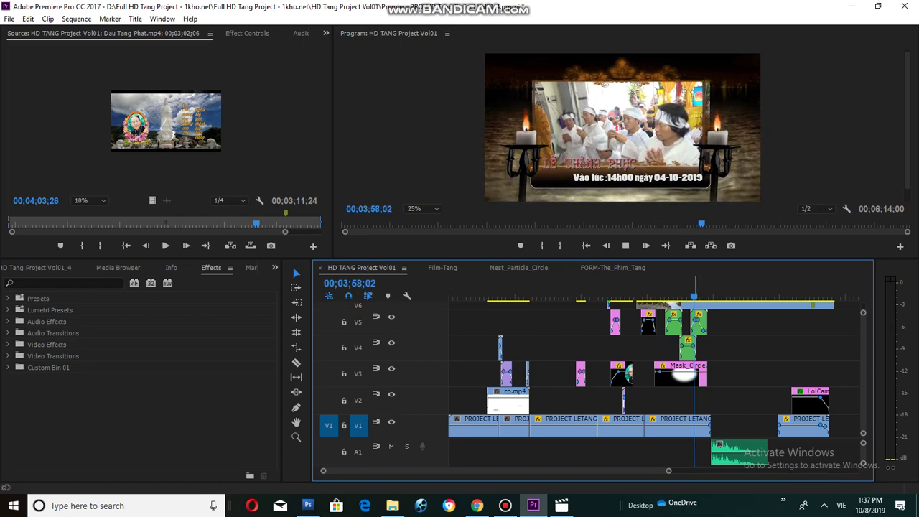
# Review the sequence from the An Linh scene at 00;05;11;17 through the white Buddha statue scene to the sequence end.
pyautogui.moveTo(694, 295); pyautogui.dragTo(712, 296)
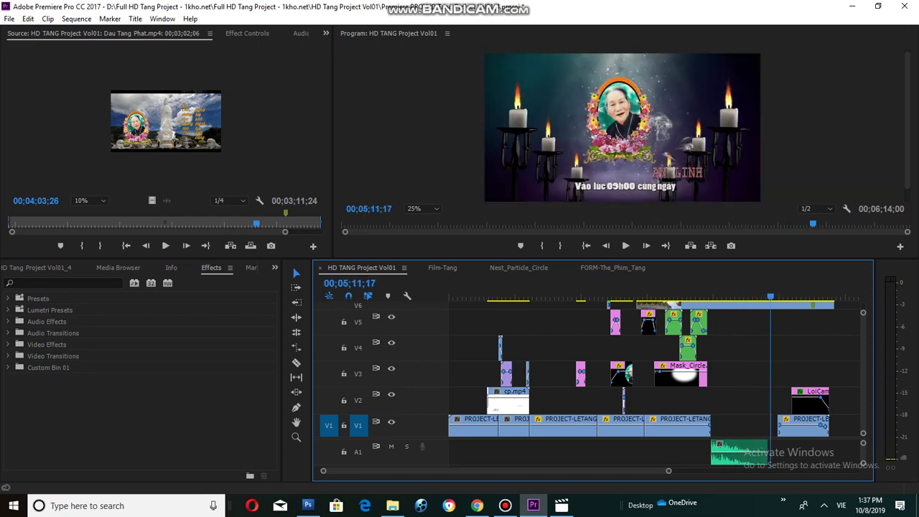
pyautogui.moveTo(788, 295)
pyautogui.mouseDown()
pyautogui.moveTo(774, 296)
pyautogui.moveTo(782, 296)
pyautogui.mouseUp()
pyautogui.press('space')
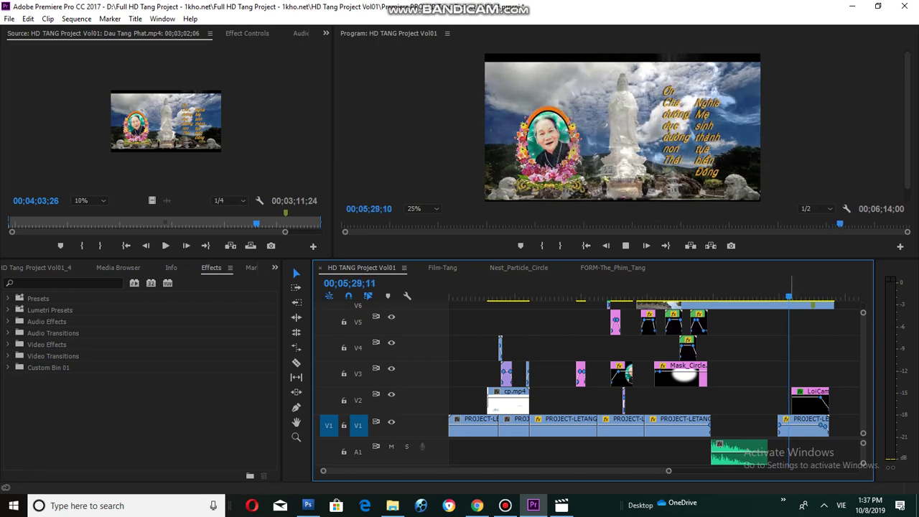
pyautogui.moveTo(790, 296); pyautogui.dragTo(805, 296)
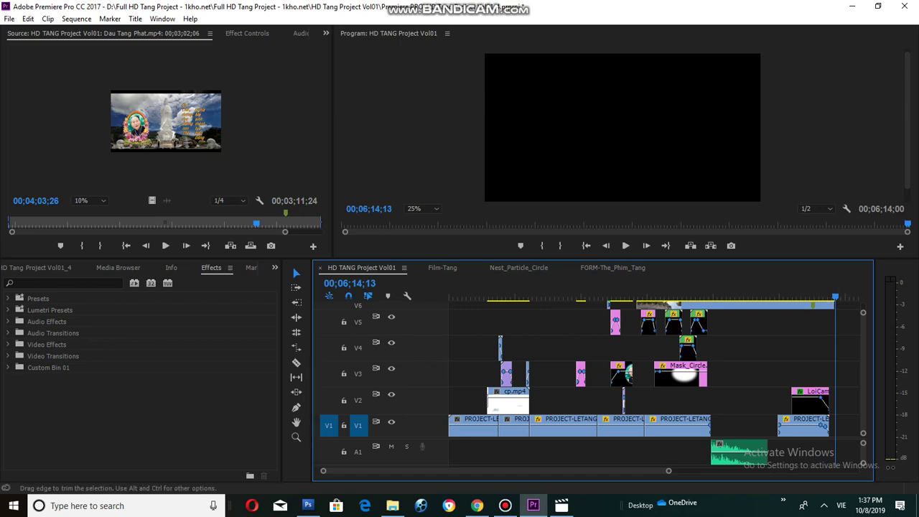
# Review the closing golden Buddha scene from 00;05;39;10 to 00;05;57;04, and save the project.
pyautogui.press('-')
pyautogui.moveTo(655, 296); pyautogui.dragTo(623, 296)
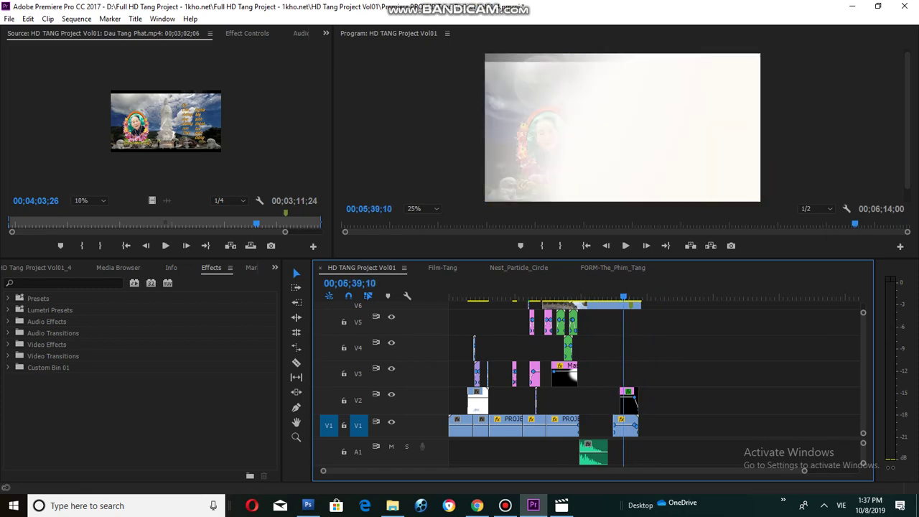
pyautogui.moveTo(623, 297)
pyautogui.mouseDown()
pyautogui.moveTo(457, 296)
pyautogui.moveTo(632, 296)
pyautogui.mouseUp()
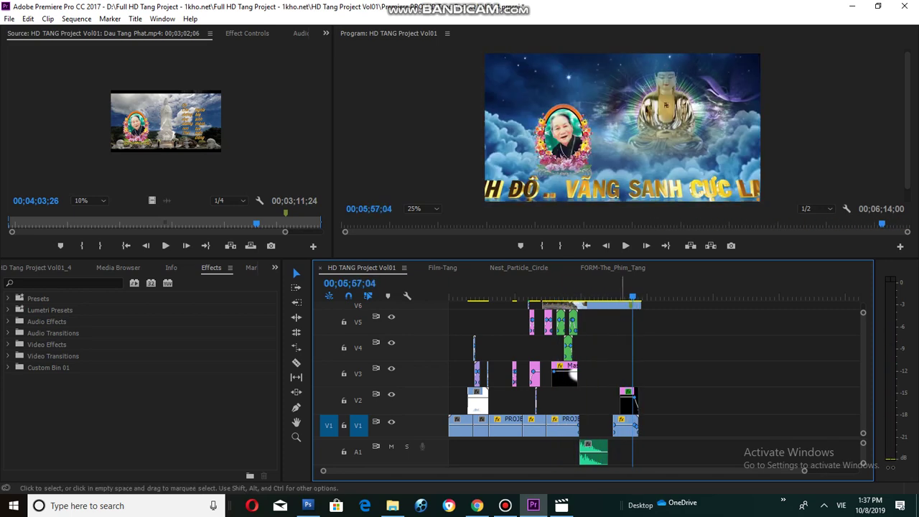
pyautogui.hotkey('ctrl', 's')
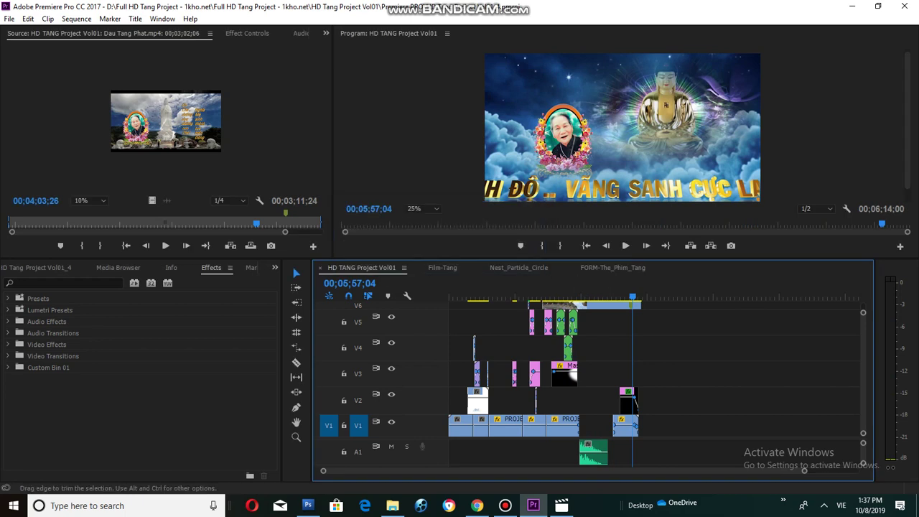
pyautogui.click(505, 505)
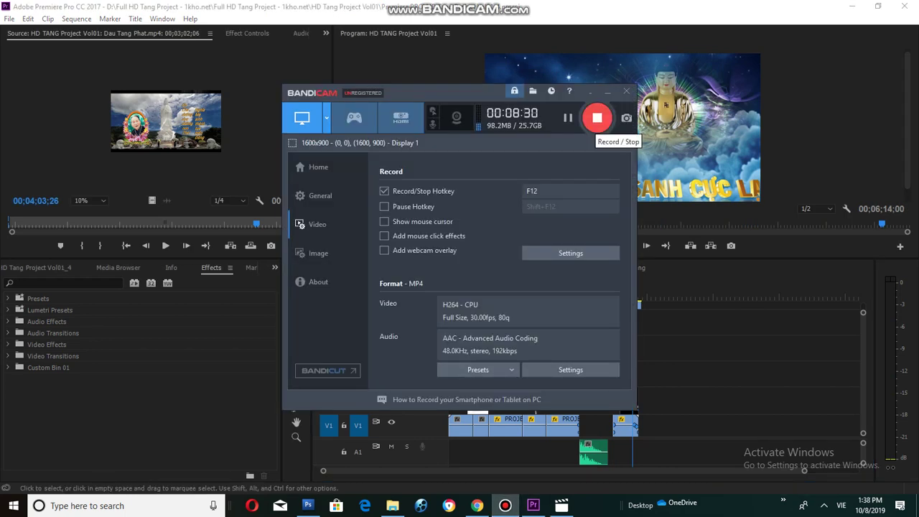
pyautogui.click(607, 91)
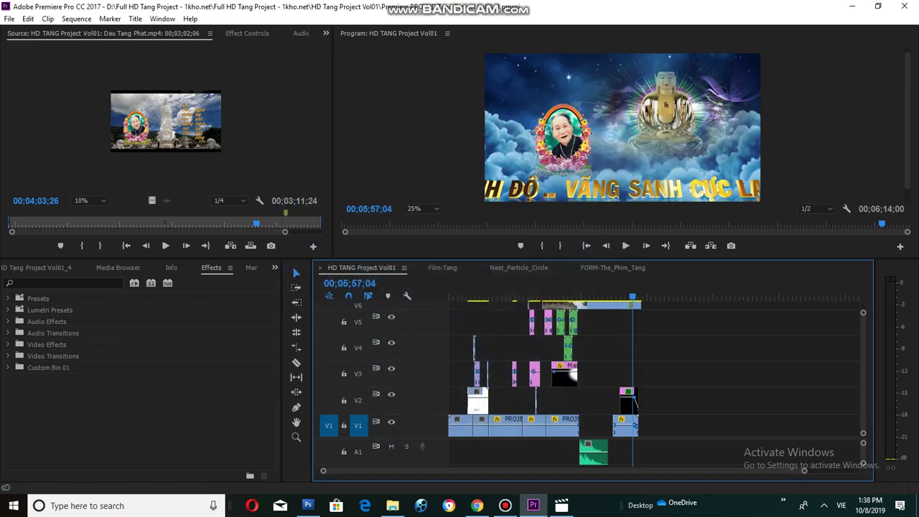
# Open the FILM TU LIEU bin and browse for media to import in D:\PHIM CAM XOA\2019\THANG 9\LY LY\2.
pyautogui.hotkey('shift', '1')
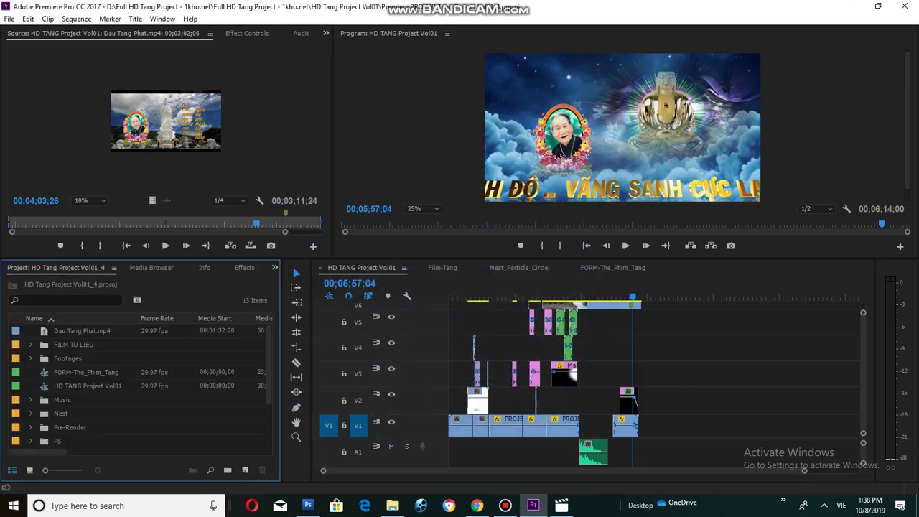
pyautogui.doubleClick(45, 344)
pyautogui.hotkey('ctrl', 'i')
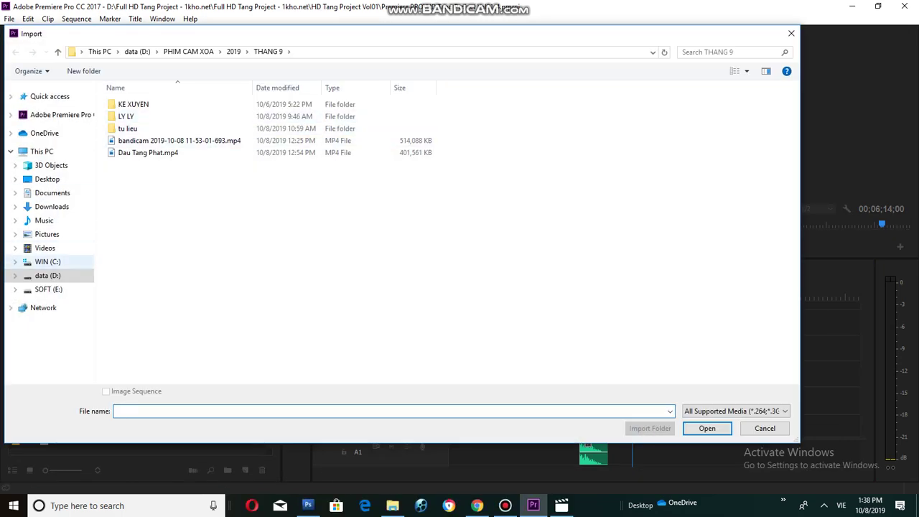
pyautogui.click(47, 275)
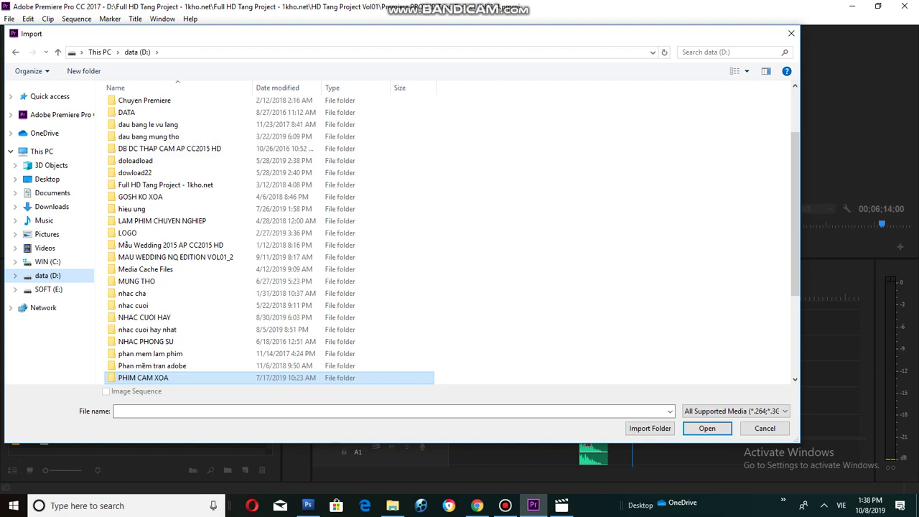
pyautogui.doubleClick(142, 377)
pyautogui.click(126, 116)
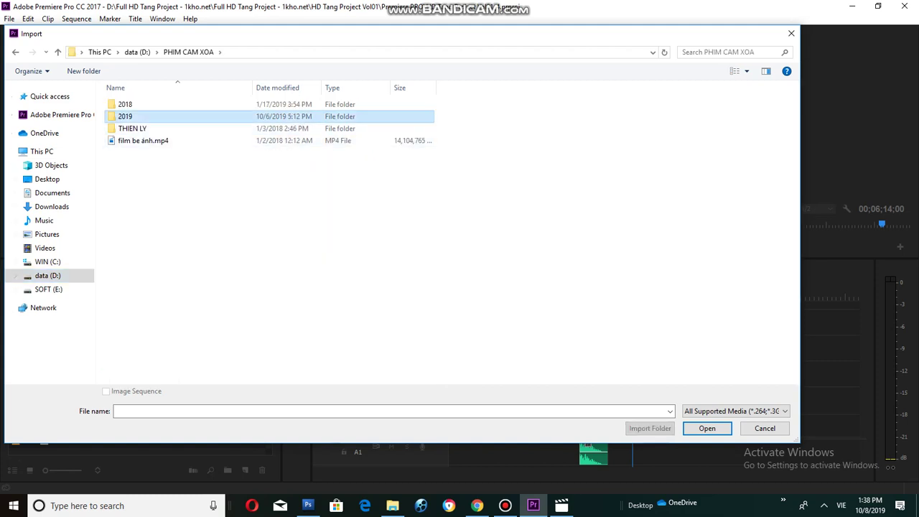
pyautogui.doubleClick(125, 116)
pyautogui.click(513, 118)
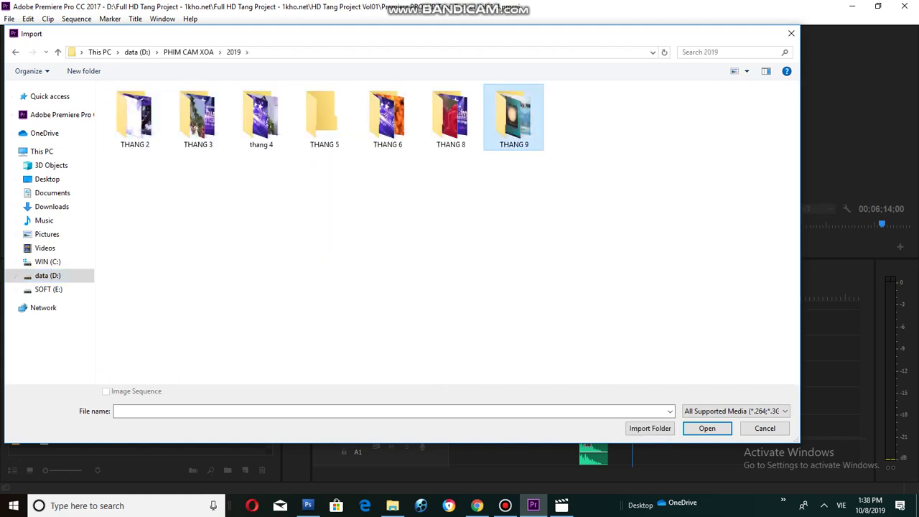
pyautogui.doubleClick(514, 119)
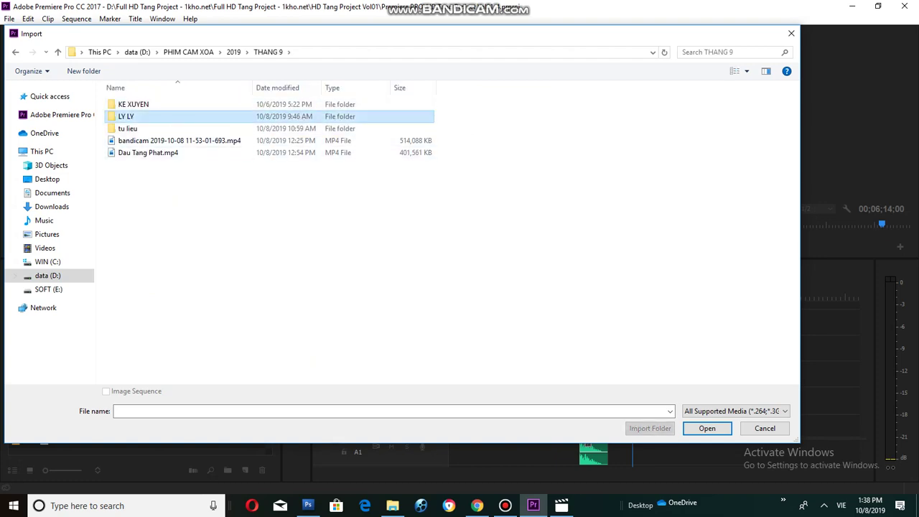
pyautogui.doubleClick(125, 116)
pyautogui.doubleClick(126, 116)
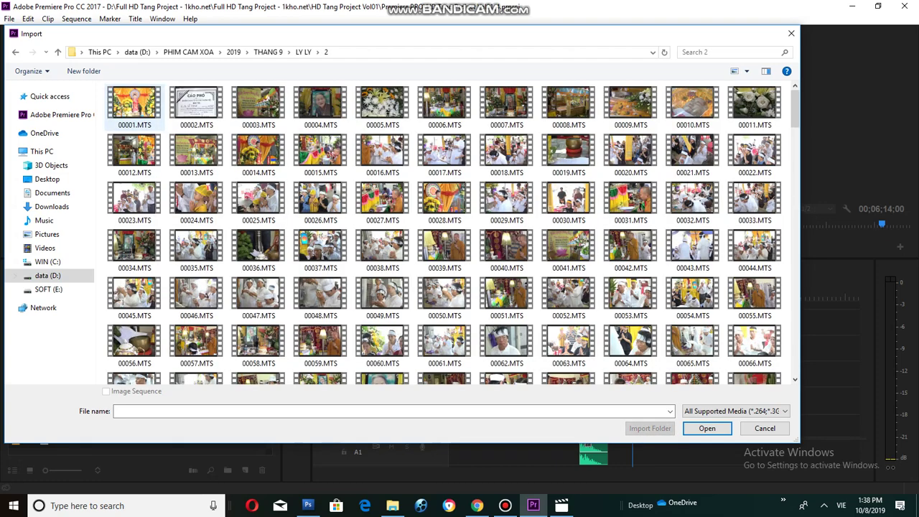
# Select all footage clips from 00001.MTS to 00520.MTS, and dismiss the import without bringing them in.
pyautogui.click(134, 108)
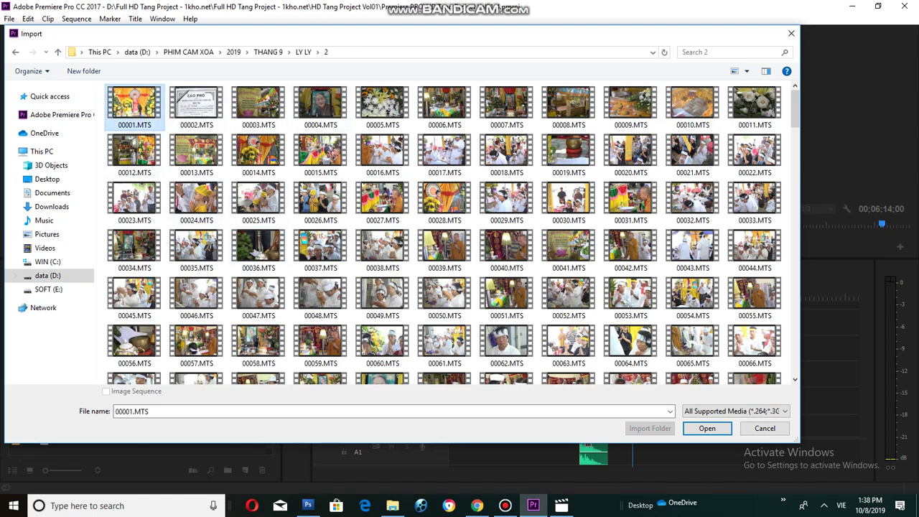
pyautogui.moveTo(794, 107); pyautogui.dragTo(794, 358)
pyautogui.keyDown('shift'); pyautogui.click(259, 359); pyautogui.keyUp('shift')
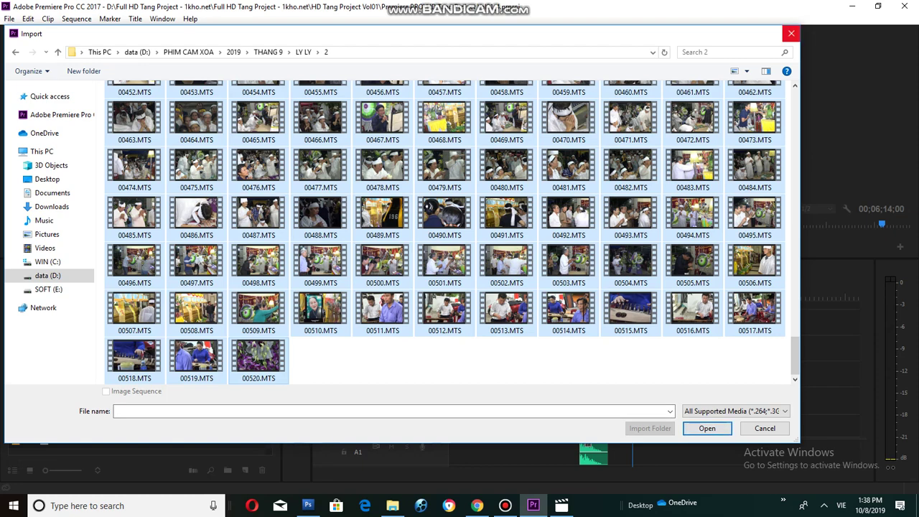
pyautogui.click(791, 34)
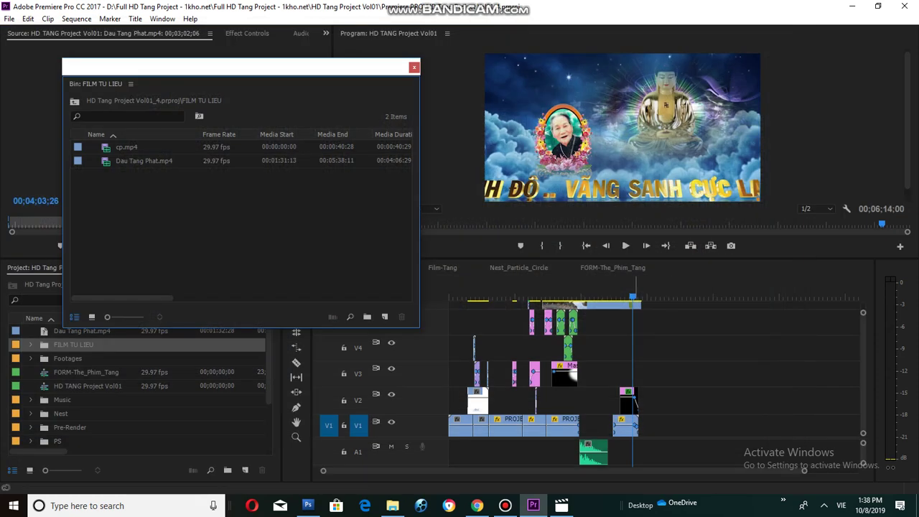
# Load Dau Tang Phat.mp4 from the FILM TU LIEU bin for source preview, close the bin, and clear the clip's In and Out points.
pyautogui.moveTo(632, 296); pyautogui.dragTo(627, 297)
pyautogui.click(136, 161)
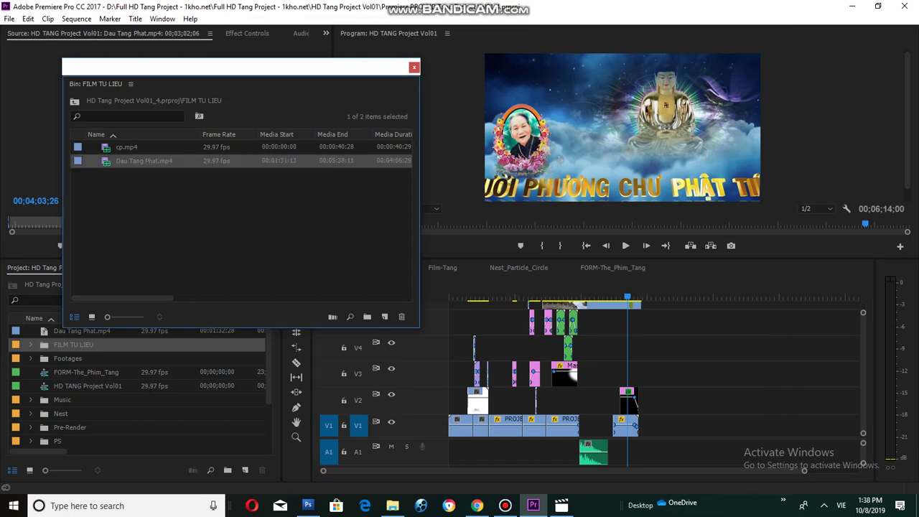
pyautogui.doubleClick(106, 161)
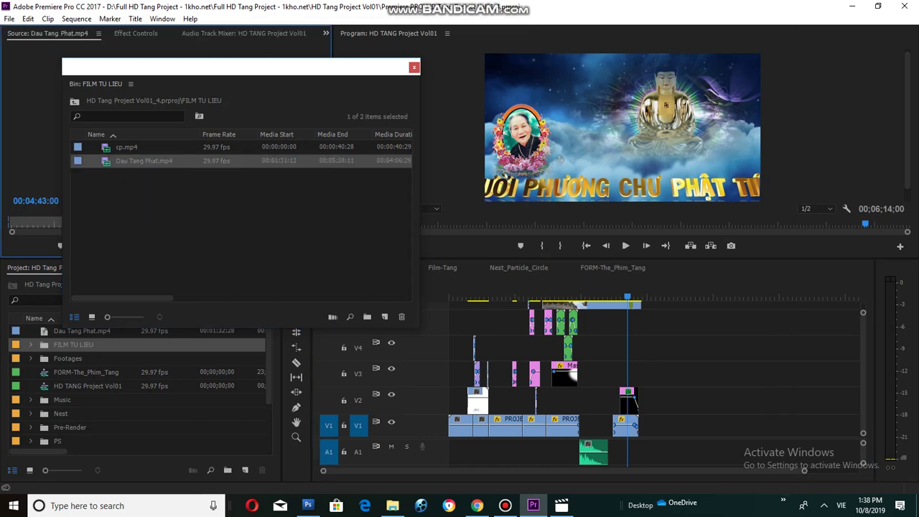
pyautogui.click(414, 67)
pyautogui.rightClick(207, 221)
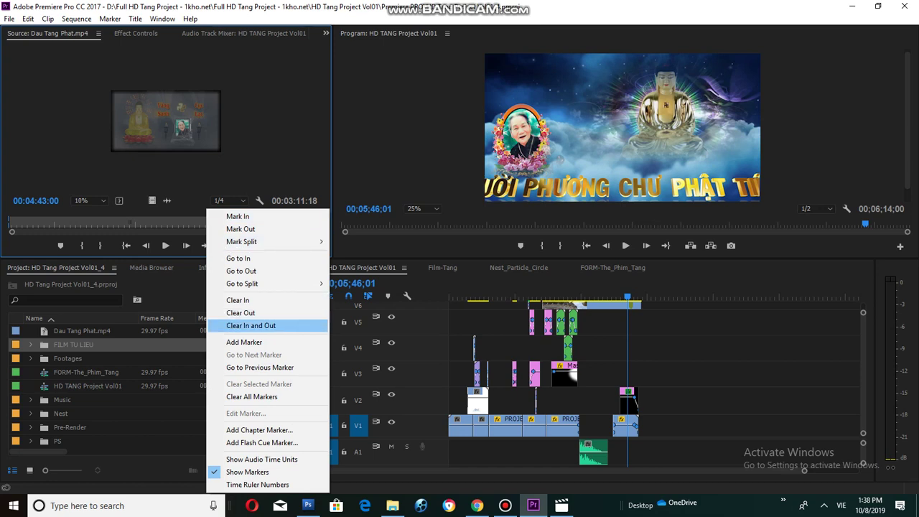
pyautogui.click(250, 325)
# Mark an In point where the pagoda scene begins in Dau Tang Phat.mp4, and preview the marked range through to the clip's end.
pyautogui.moveTo(250, 224); pyautogui.dragTo(255, 224)
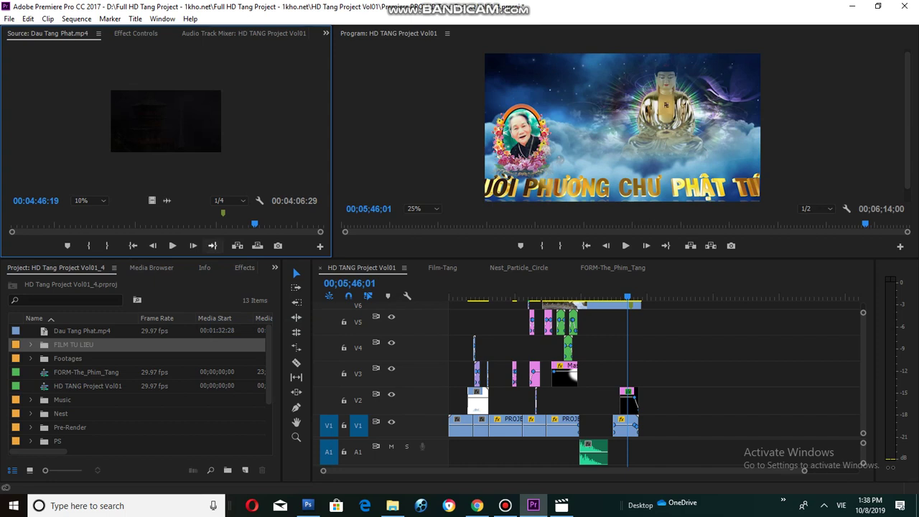
pyautogui.press('space')
pyautogui.press('space')
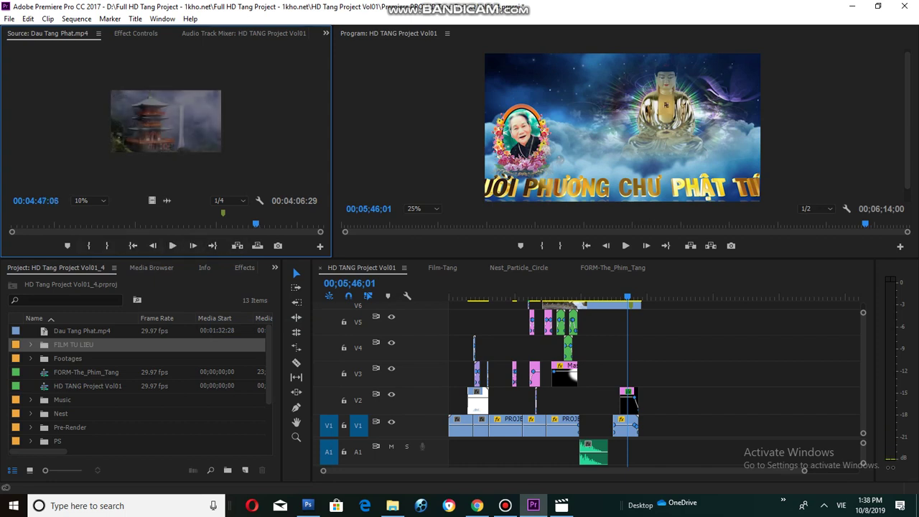
pyautogui.moveTo(255, 224); pyautogui.dragTo(253, 224)
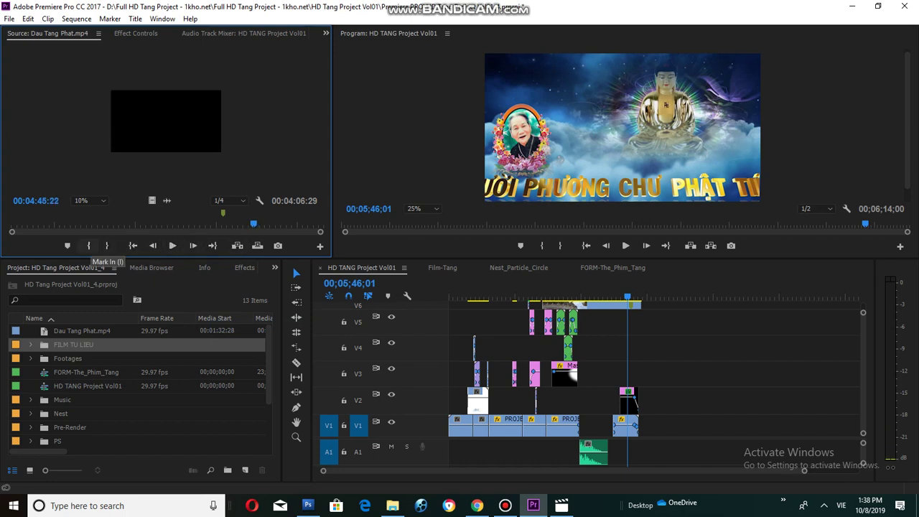
pyautogui.click(89, 246)
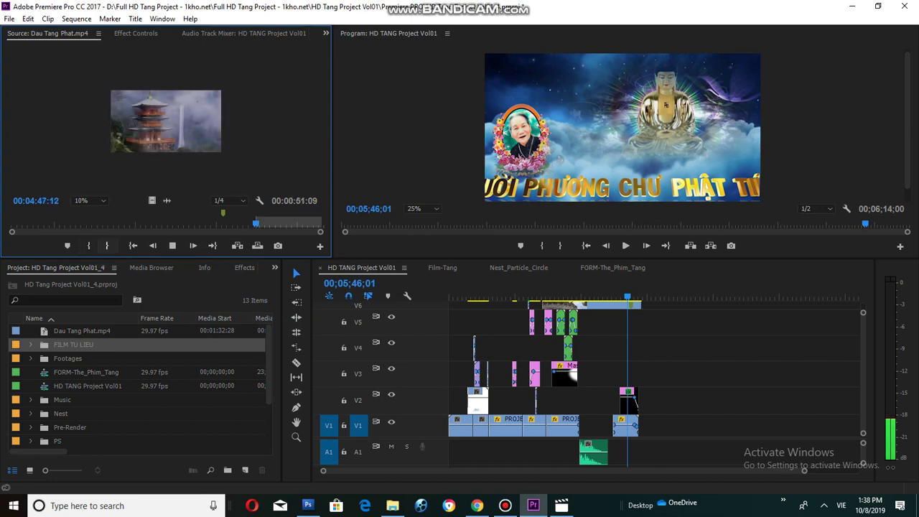
pyautogui.press('space')
pyautogui.moveTo(259, 224); pyautogui.dragTo(321, 224)
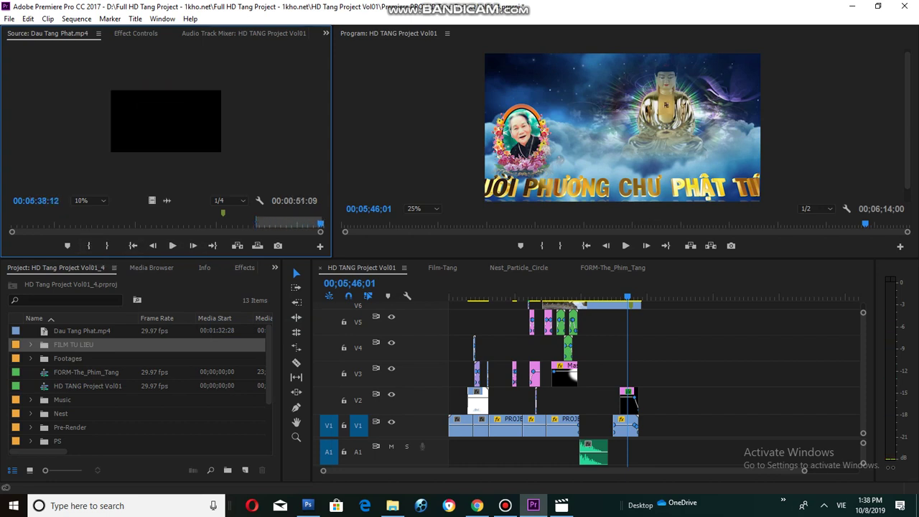
# Place only the video of the marked pagoda range on track V3, well past the existing clips, and play it from its beginning.
pyautogui.moveTo(152, 200); pyautogui.dragTo(778, 373)
pyautogui.moveTo(627, 297); pyautogui.dragTo(773, 297)
pyautogui.press('space')
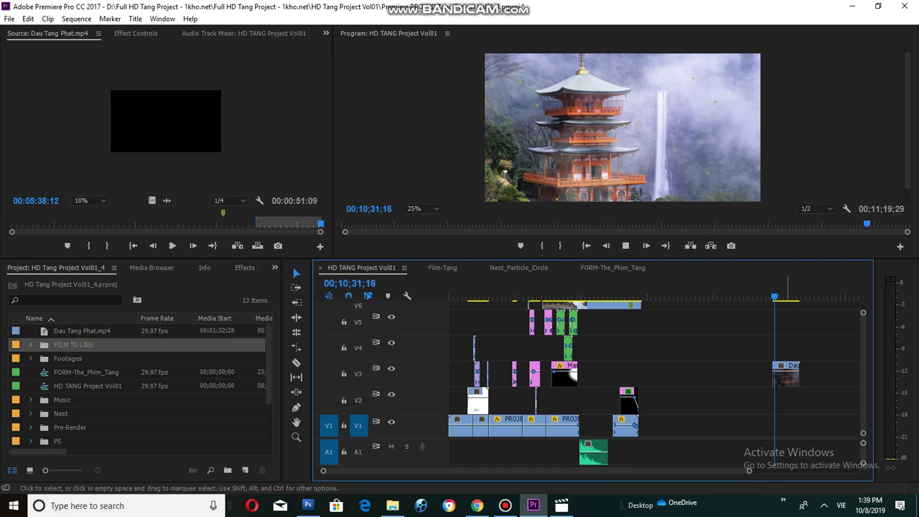